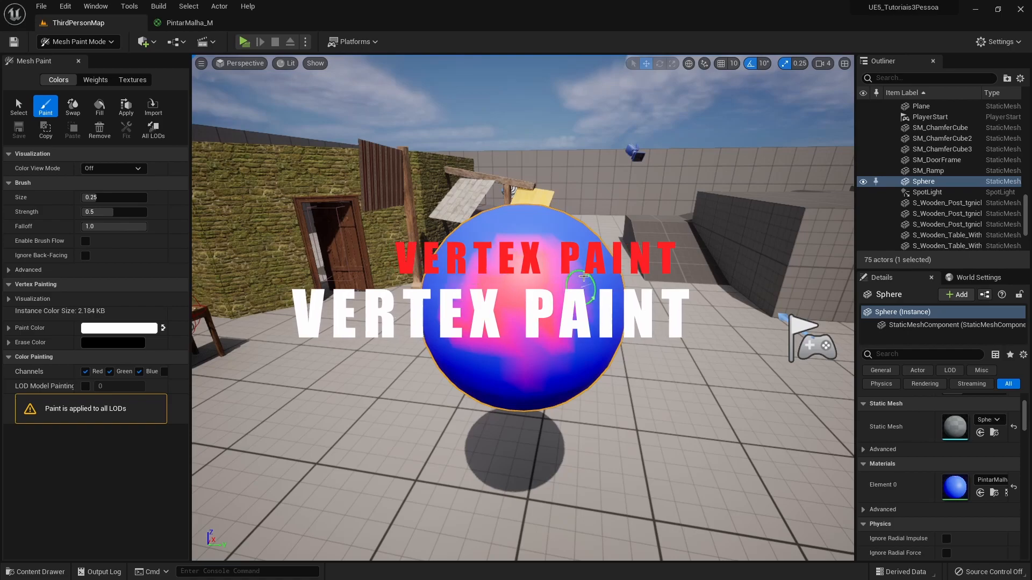
Step: Paint black vertex color over the mossy front of the old gravestone with a size 0.49, strength 0.188 brush
mouse_move(608, 296)
right_mouse_down()
mouse_move(572, 296)
mouse_move(612, 300)
right_mouse_up()
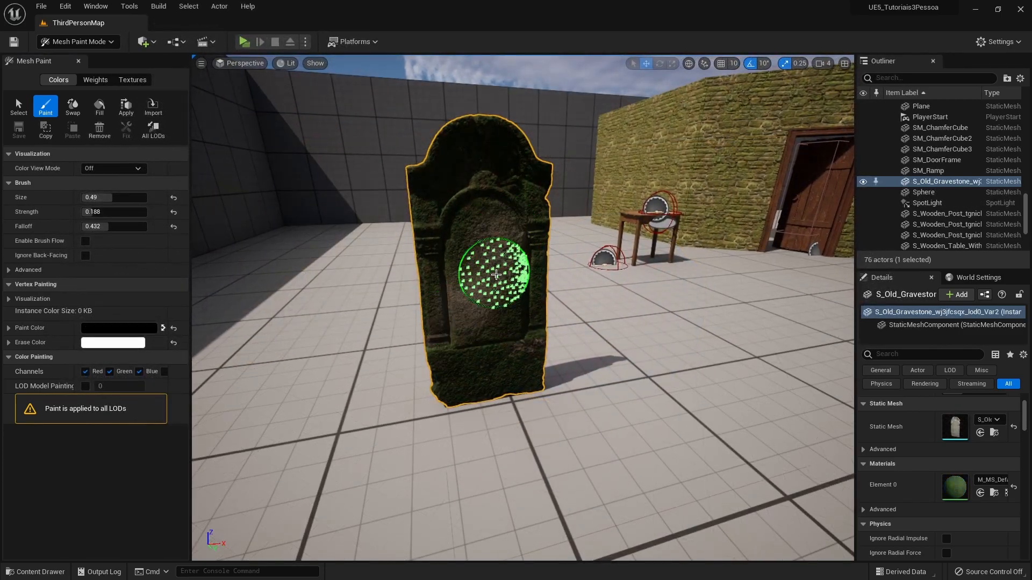
mouse_move(473, 293)
left_mouse_down()
mouse_move(434, 231)
mouse_move(443, 173)
mouse_move(484, 207)
mouse_move(470, 234)
mouse_move(495, 380)
mouse_move(518, 349)
mouse_move(523, 162)
mouse_move(450, 246)
left_mouse_up()
key("a")
right_click_drag(481, 240, 779, 242)
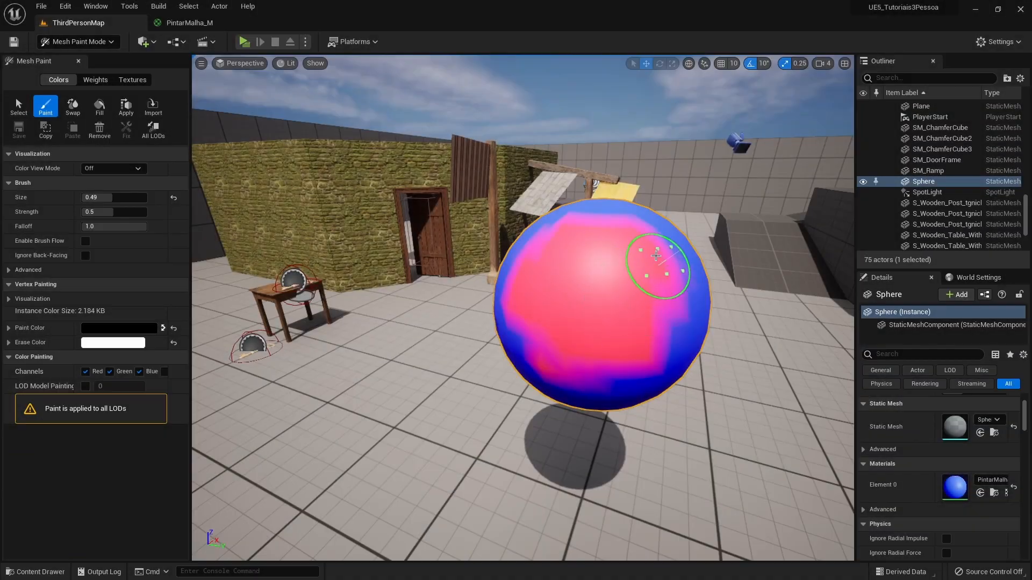
Step: Paint black vertex color across the lower front of the sphere with the size 0.49 brush
mouse_move(606, 358)
left_mouse_down()
mouse_move(599, 366)
mouse_move(601, 327)
left_mouse_up()
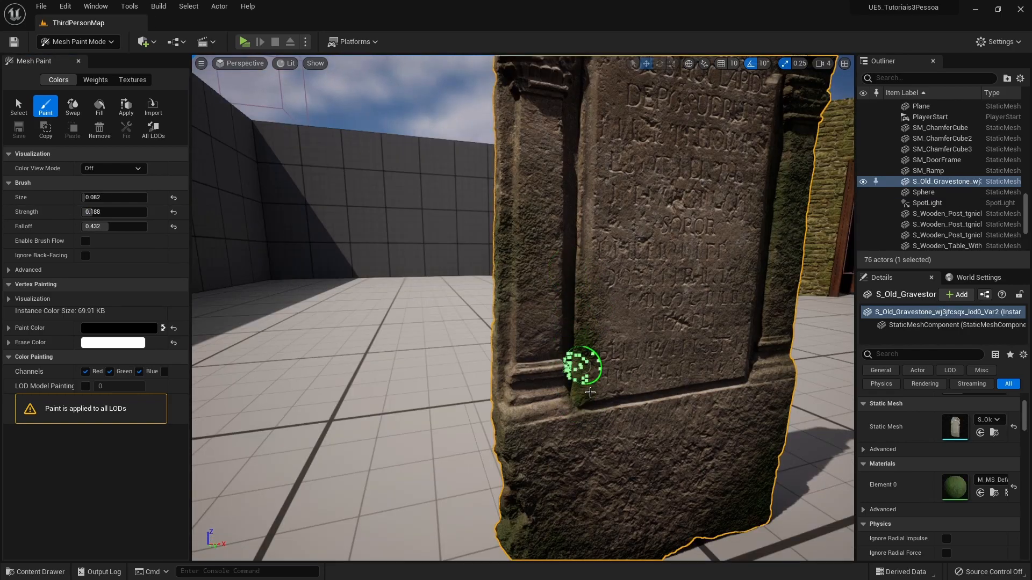
Step: Clear the moss along the lower edge of the gravestone's inscription panel with black vertex color and a size 0.082 brush
mouse_move(590, 393)
left_mouse_down()
mouse_move(569, 376)
mouse_move(548, 430)
mouse_move(580, 404)
mouse_move(589, 414)
mouse_move(604, 380)
mouse_move(575, 299)
mouse_move(665, 394)
mouse_move(625, 400)
left_mouse_up()
mouse_move(732, 362)
right_mouse_down()
mouse_move(693, 359)
mouse_move(752, 360)
mouse_move(710, 358)
right_mouse_up()
key("s")
right_click_drag(608, 342, 606, 342)
key("a")
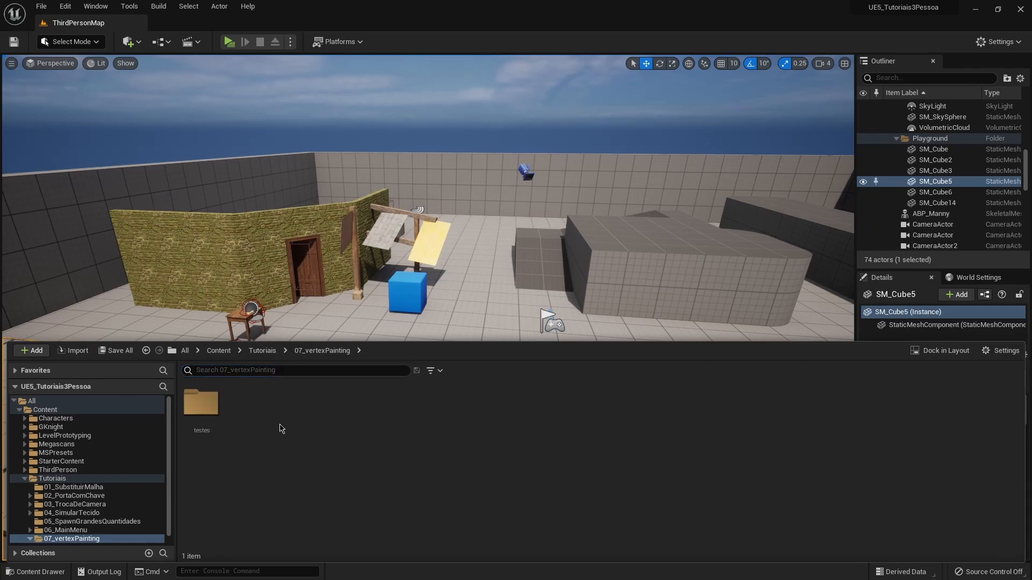
Step: Create a material named PintarMalha_M in the 07_vertexPainting folder
right_click(281, 428)
left_click(351, 182)
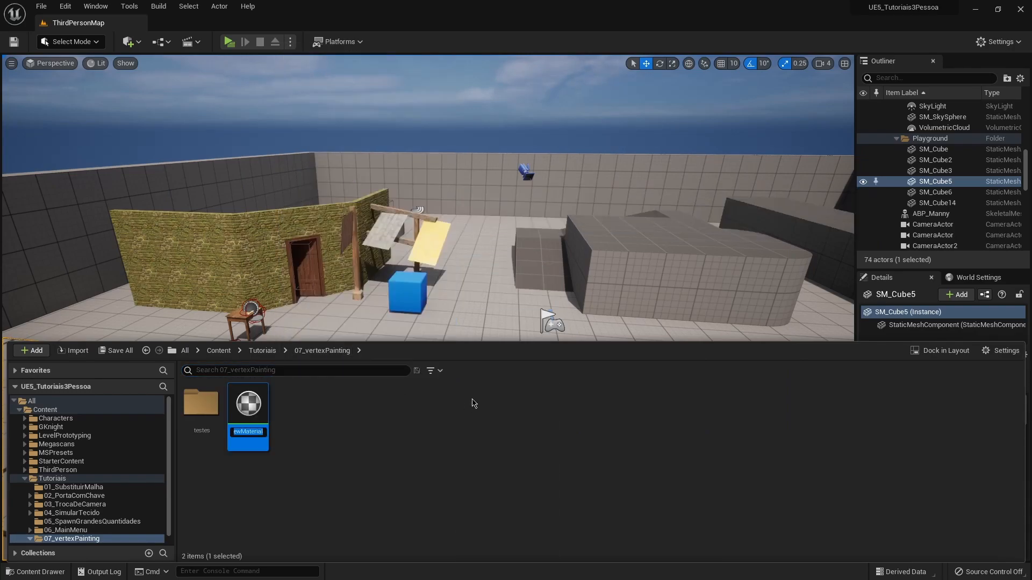
type("PintarMalha_M")
key("Return")
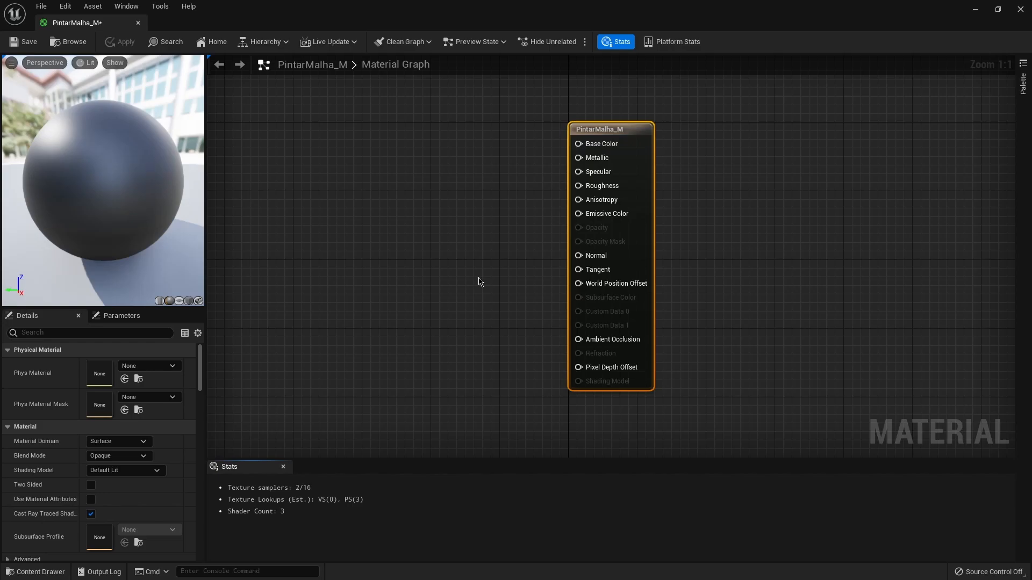
Step: Add two Constant3Vector color nodes, one above the other, beside the PintarMalha_M output node
left_click(355, 188)
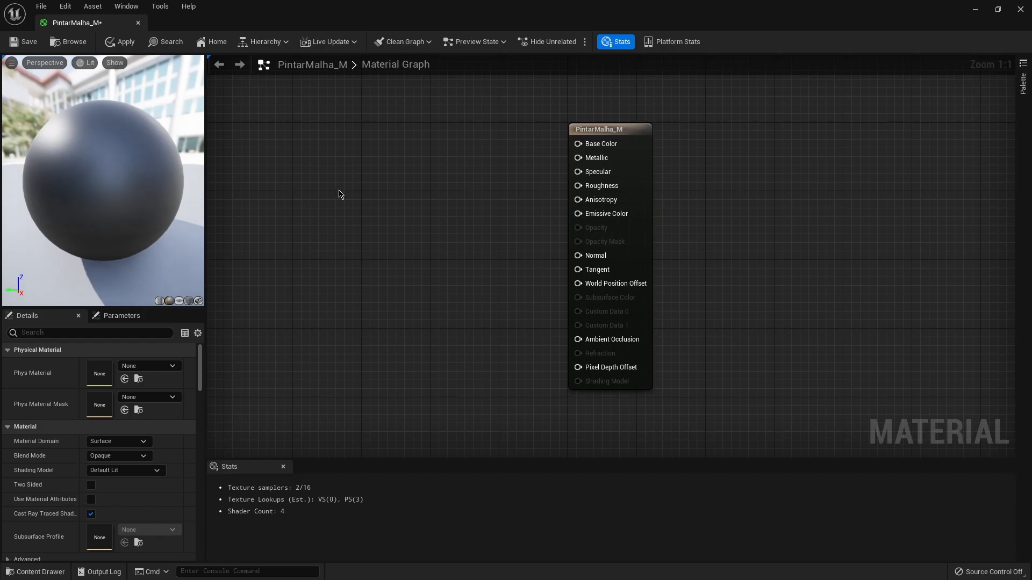
left_click(339, 194)
left_click(343, 292)
left_click_drag(372, 210, 361, 125, "shift")
left_click(435, 150)
Step: Set the upper Constant3Vector's color to a bright pinkish red (1, 0.0277, 0.107)
left_click(358, 144)
double_click(358, 144)
left_click(475, 235)
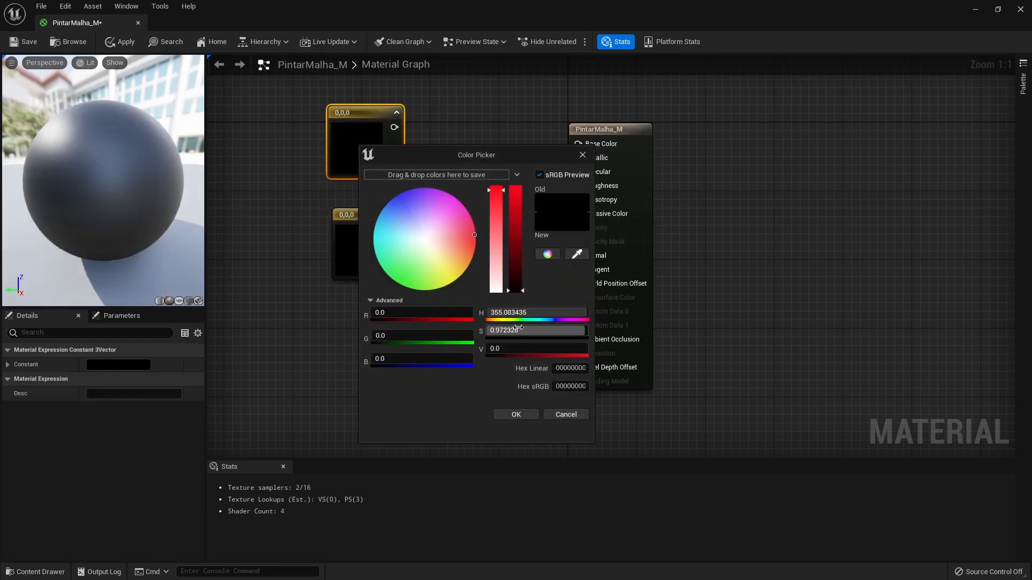
left_click_drag(513, 215, 522, 176)
left_click(516, 414)
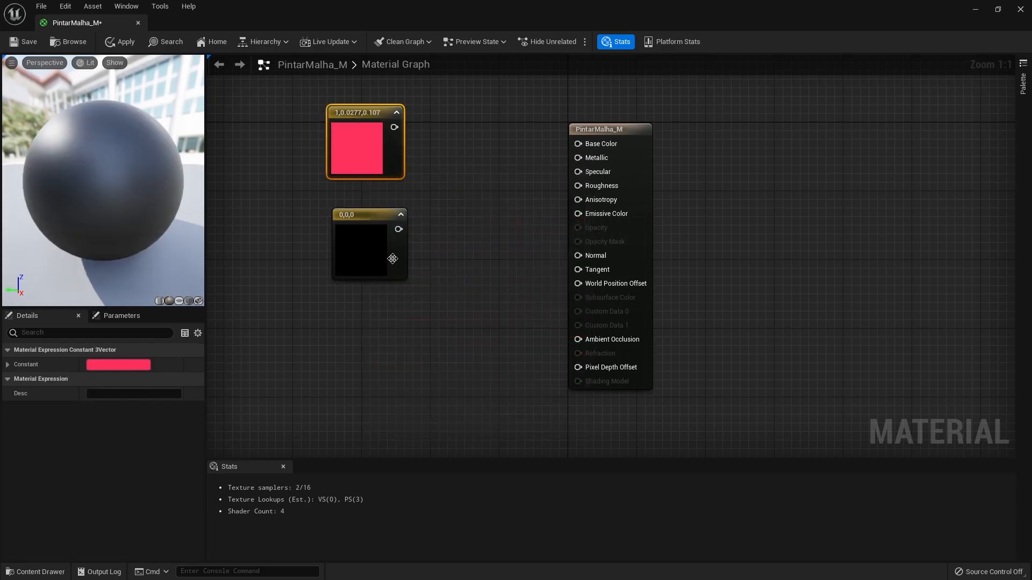
Step: Set the lower Constant3Vector's color to blue (0, 0.0251, 1) and move the node directly beneath the red one
double_click(367, 240)
left_click(407, 291)
left_click_drag(526, 301, 526, 280)
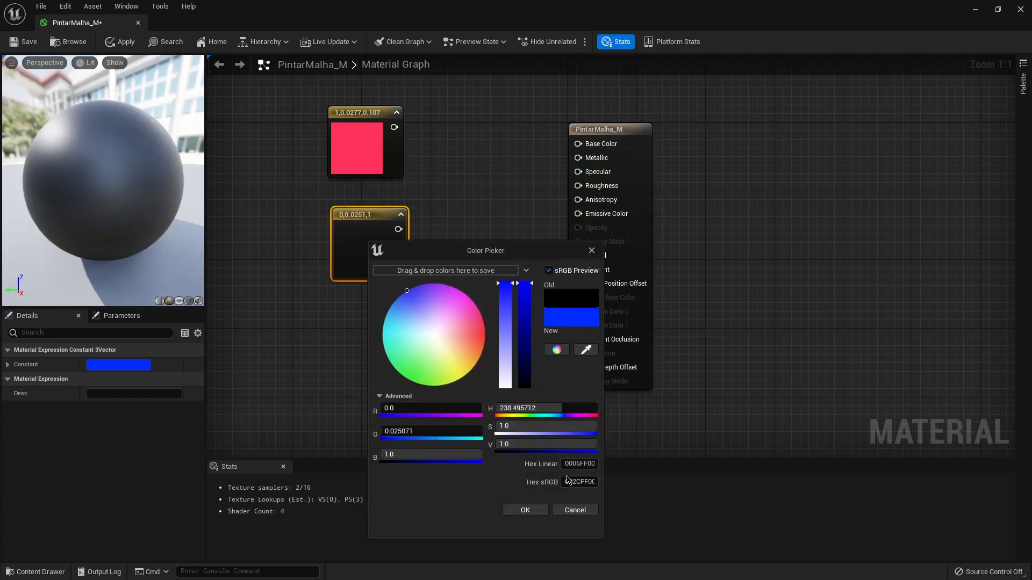
left_click(525, 510)
left_click_drag(387, 212, 383, 188)
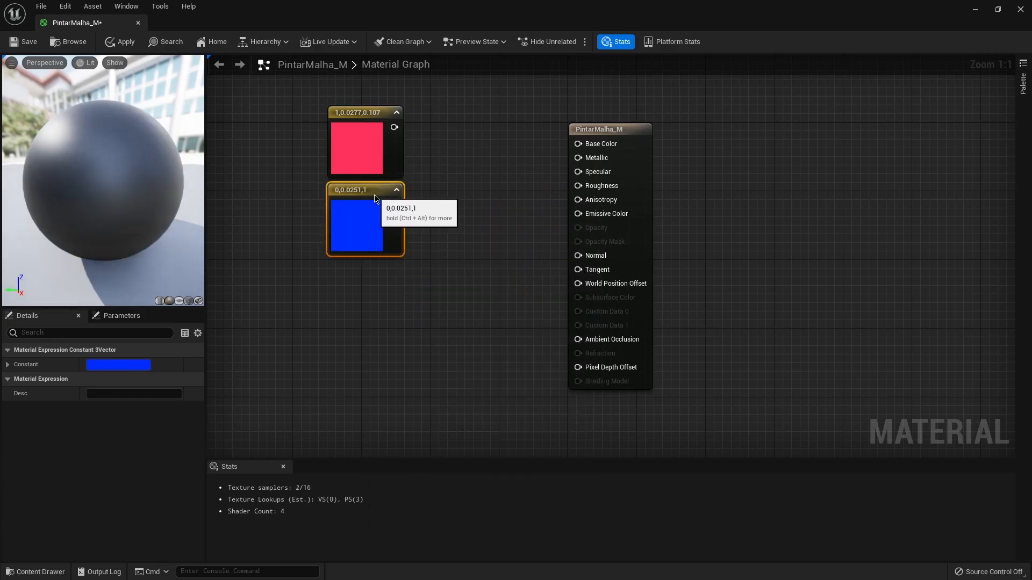
Step: Add a LinearInterpolate node with red connected to A and blue to B, and wire its output to Base Color
right_click(444, 168)
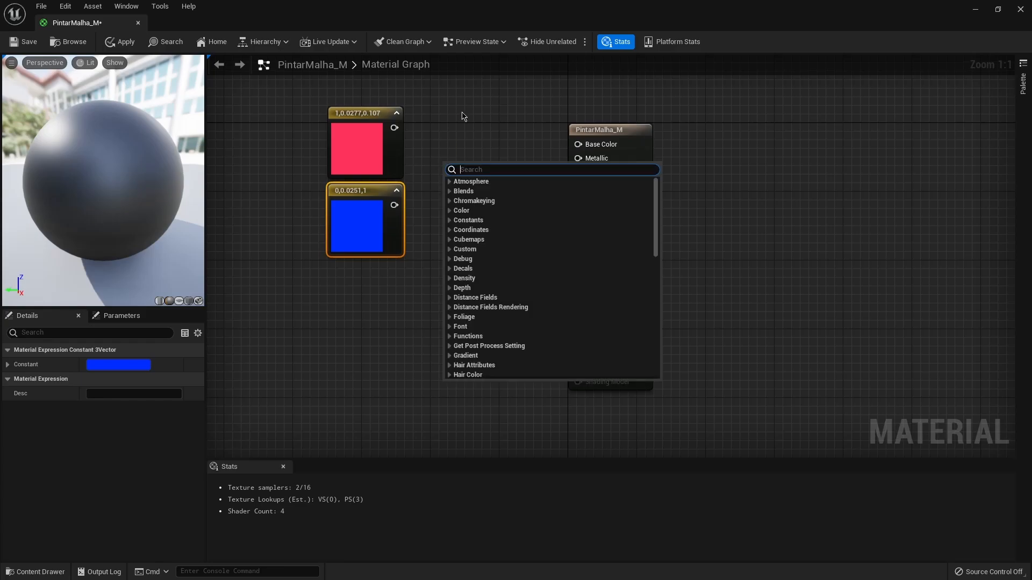
type("linear")
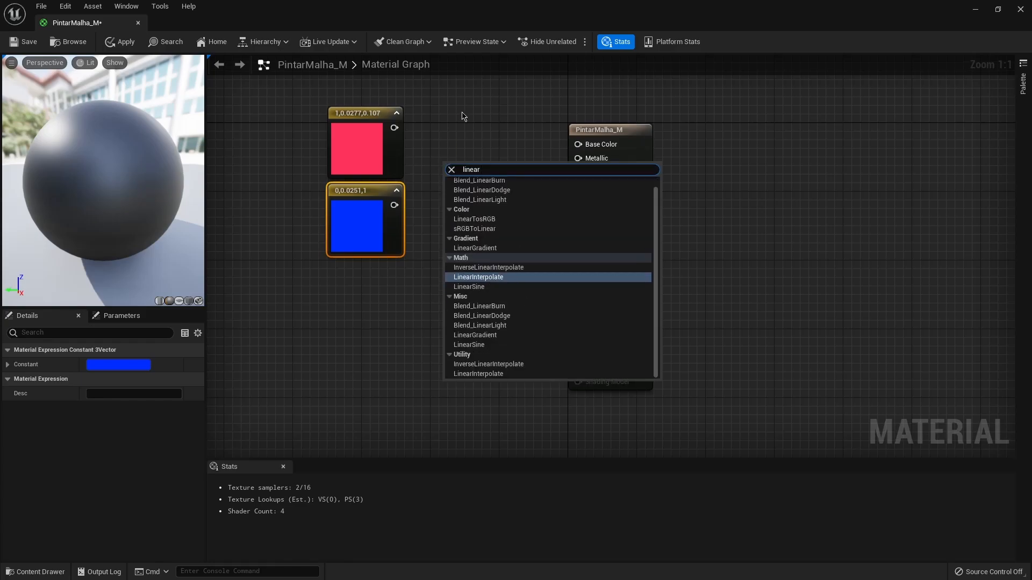
left_click(492, 277)
left_click_drag(394, 127, 452, 186)
left_click_drag(395, 205, 452, 196)
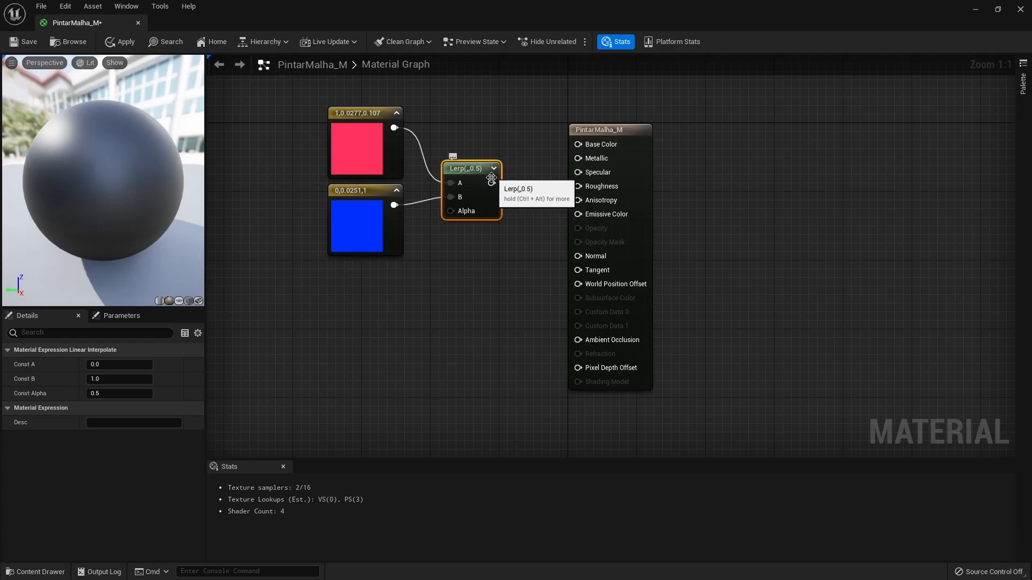
left_click_drag(490, 183, 576, 144)
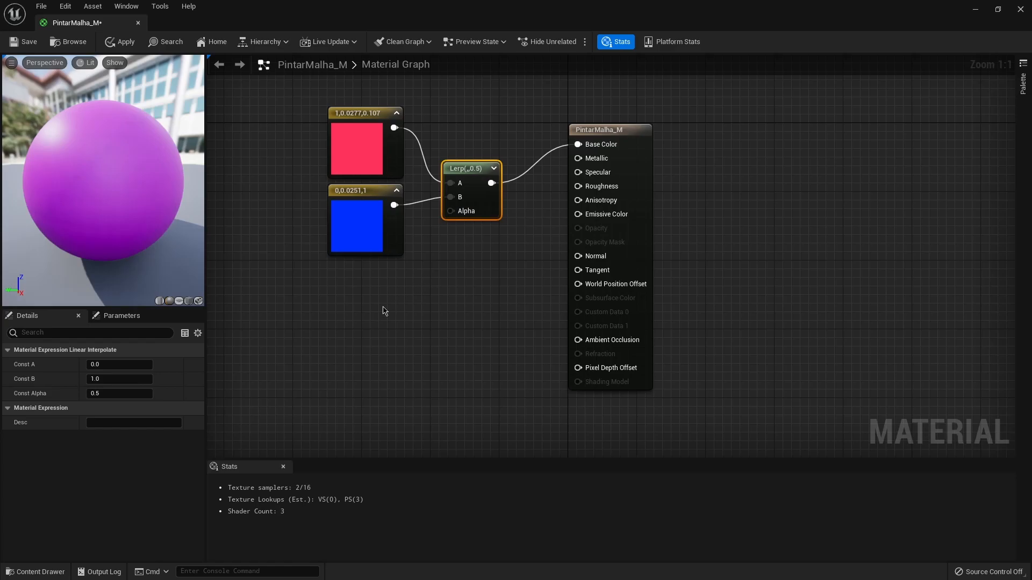
Step: Add a Vertex Color node and connect its main output to the Lerp node's Alpha input
right_click(325, 292)
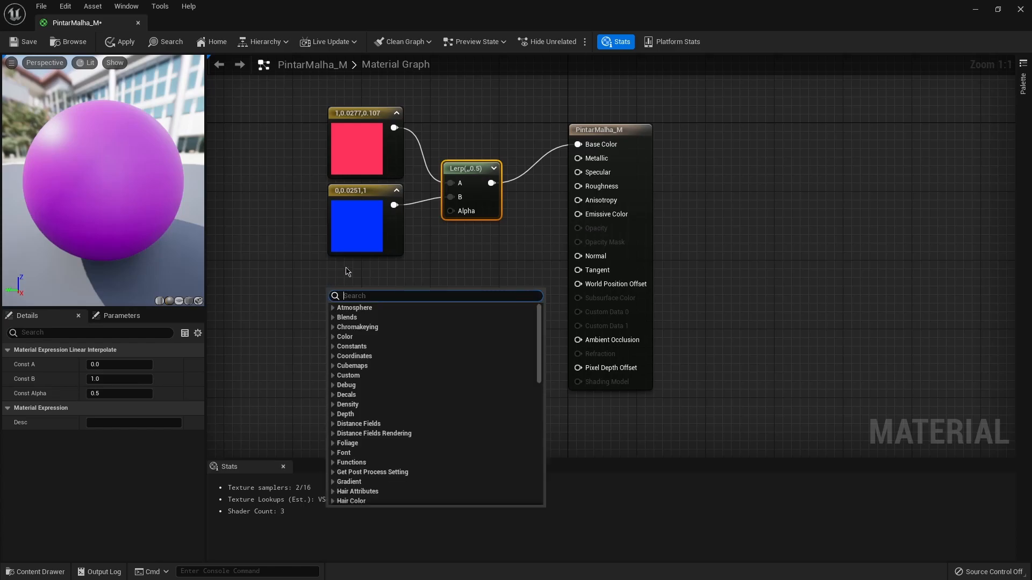
type("vertex")
key("Return")
left_click_drag(381, 316, 456, 215)
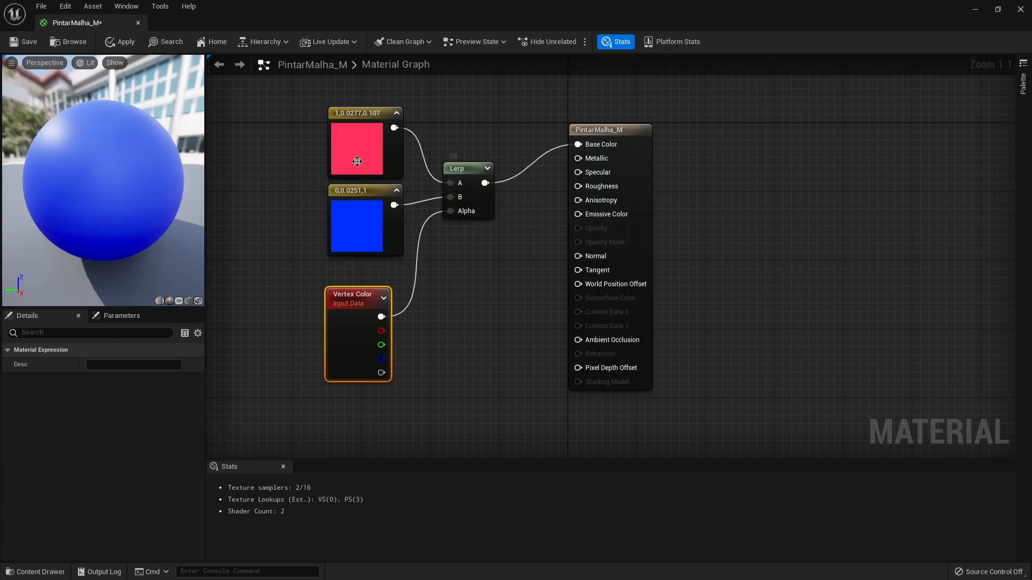
Step: Save the PintarMalha_M material and dock its editor beside the ThirdPersonMap level
left_click(24, 48)
left_click_drag(75, 23, 188, 23)
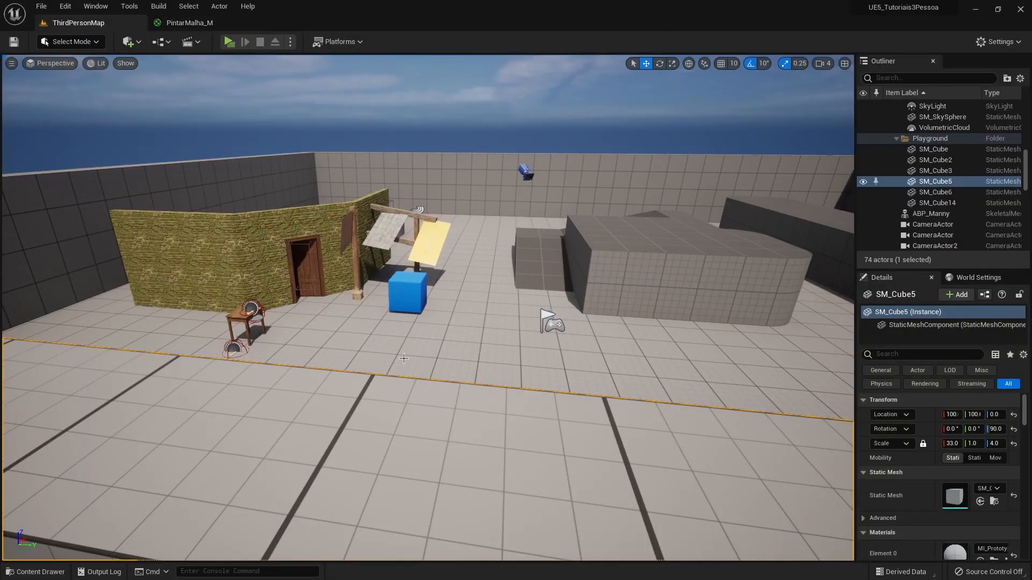
Step: Place a basic Sphere shape in the ThirdPersonMap level
left_click(130, 42)
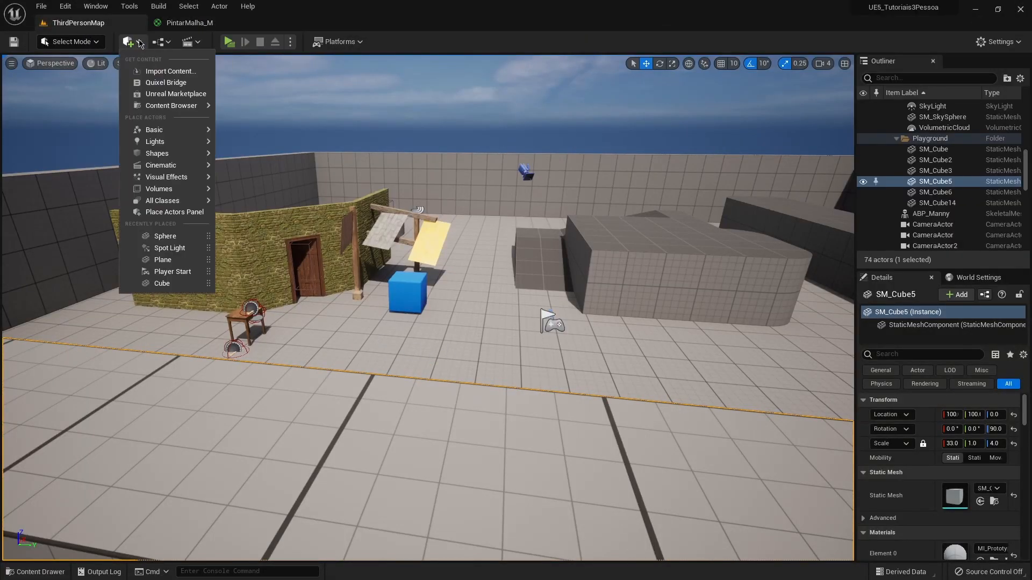
mouse_move(163, 156)
left_click(262, 169)
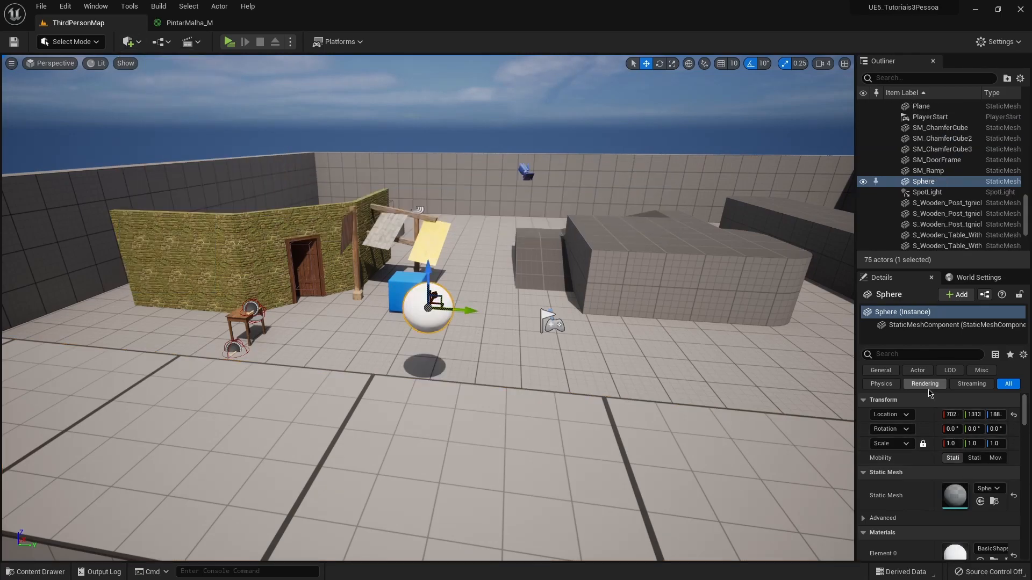
Step: Assign the PintarMalha_M material to Element 0 of the new sphere
scroll(908, 472, "down", 3)
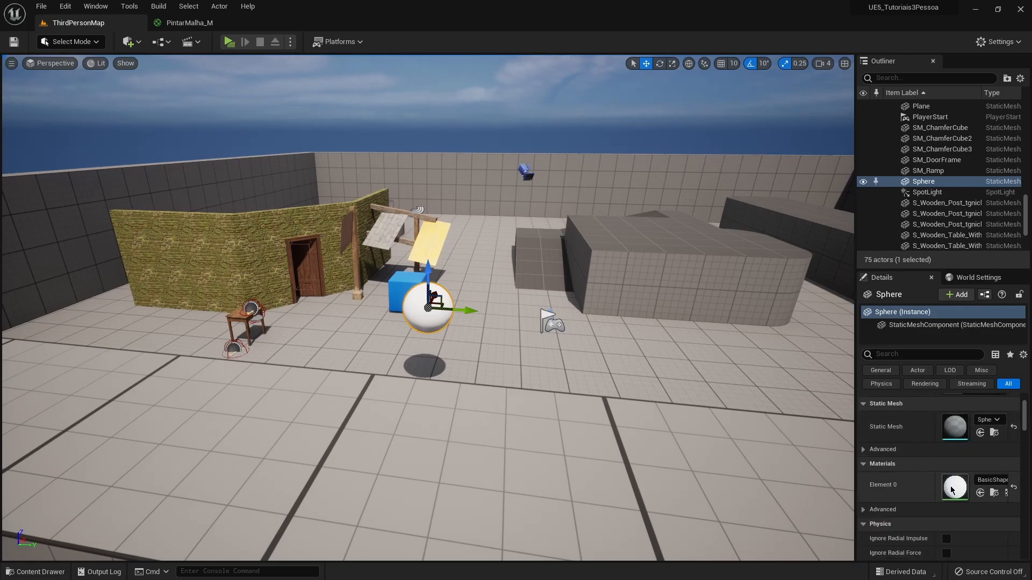
left_click(992, 480)
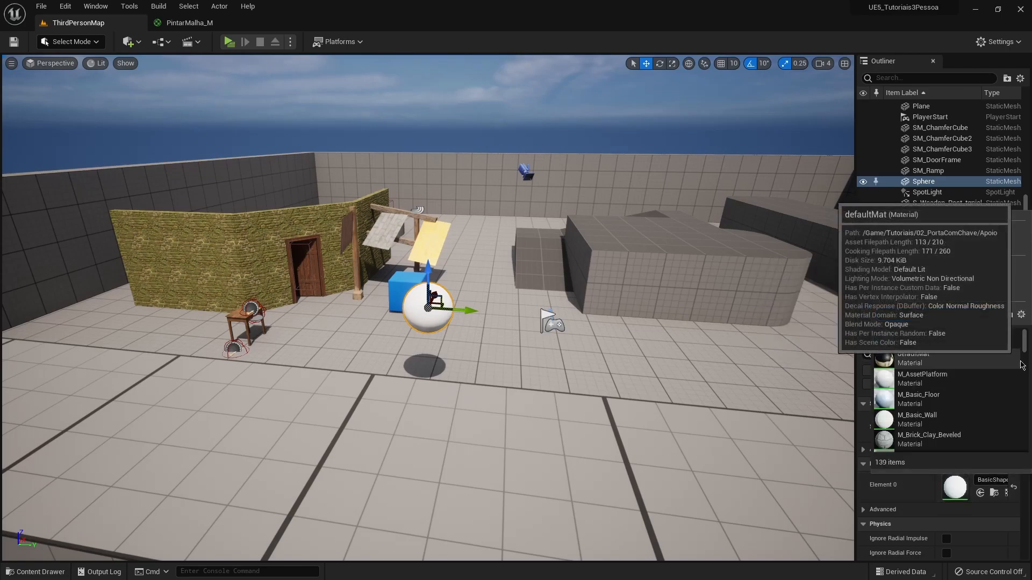
type("pintar")
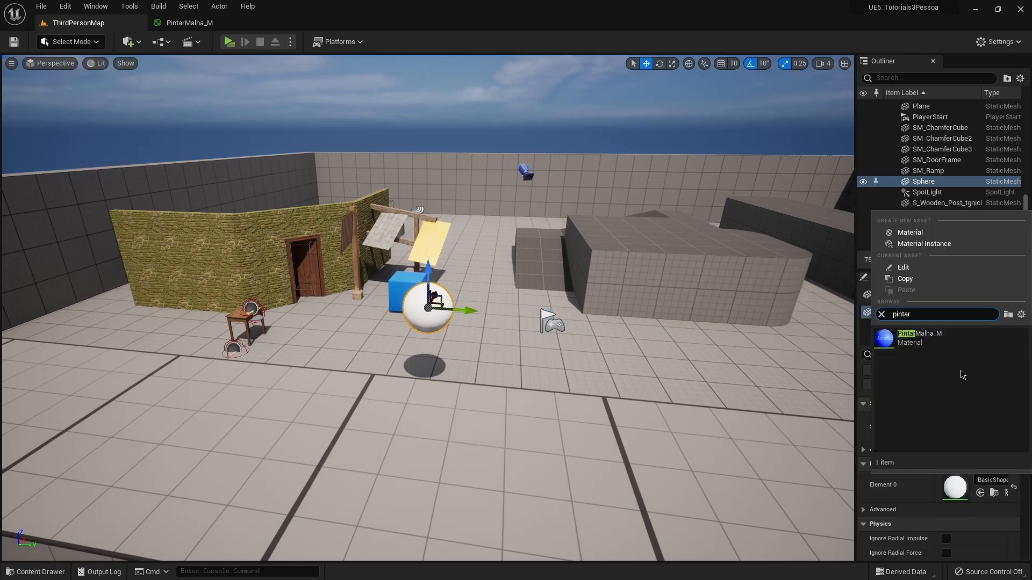
left_click(917, 341)
Step: Switch the level editor to Mesh Paint mode and activate the Paint tool for the sphere
scroll(473, 333, "up", 4)
scroll(474, 333, "up", 1)
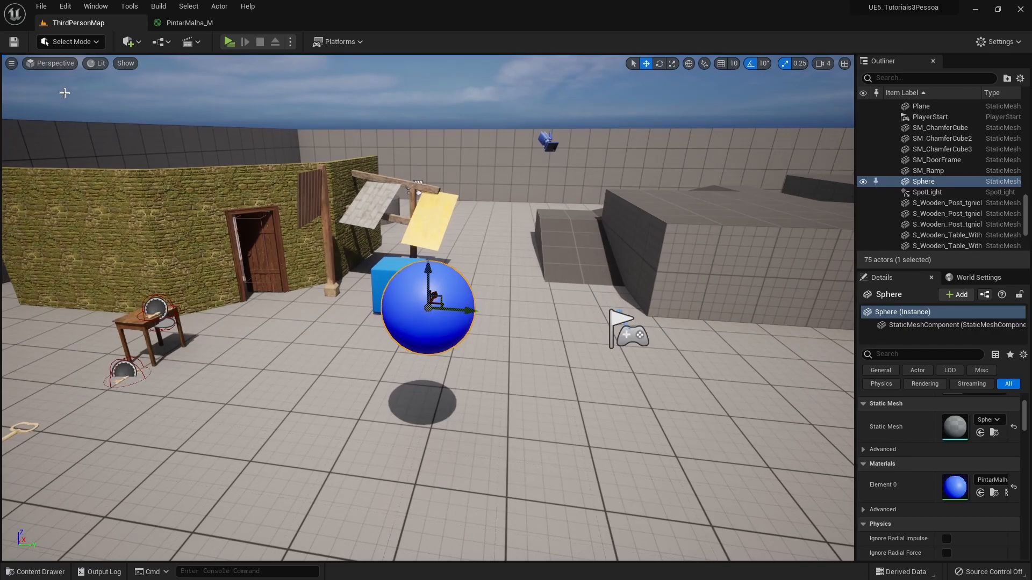
left_click(96, 43)
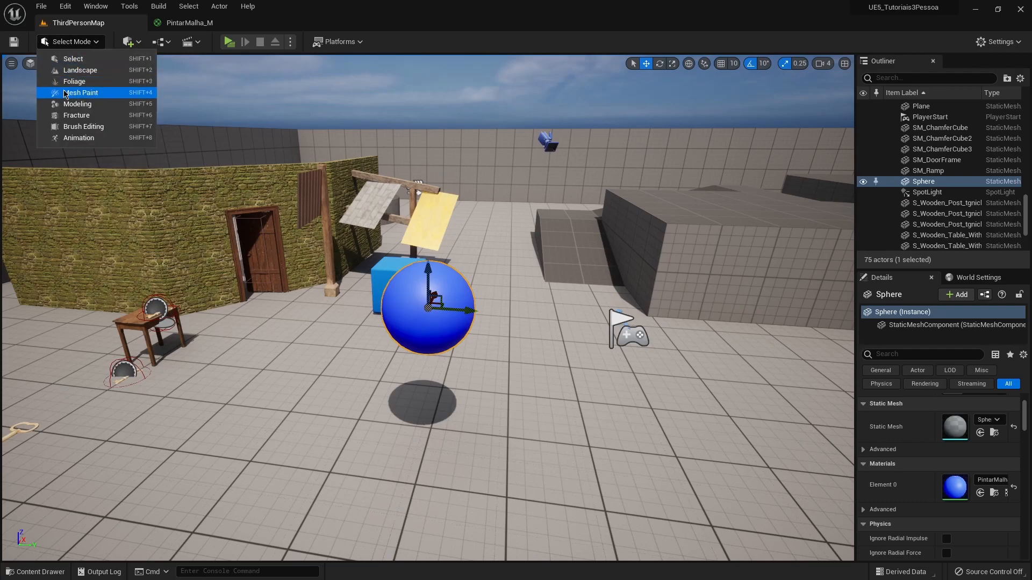
left_click(81, 92)
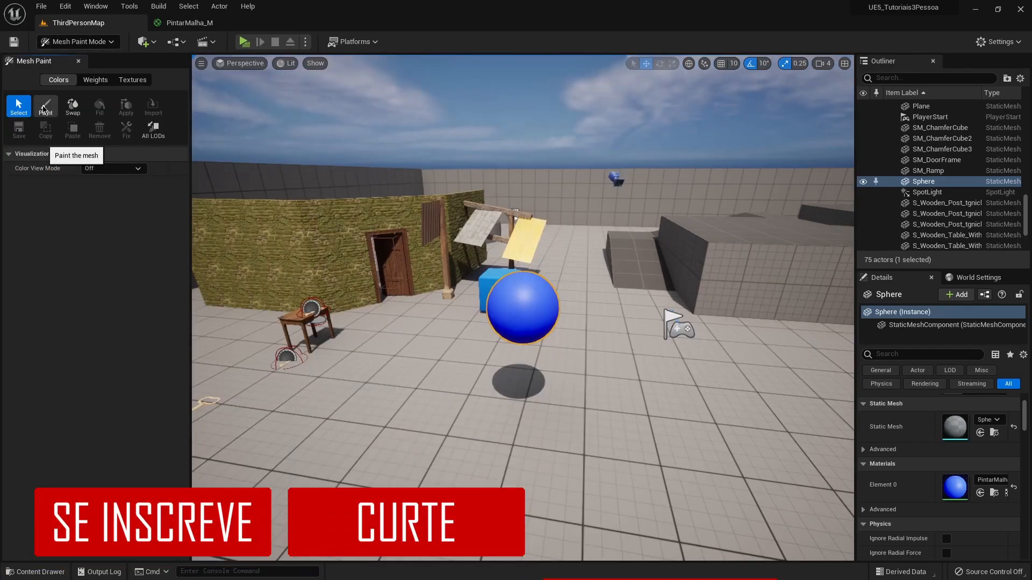
left_click(44, 113)
Step: Brush the sphere's front with the white paint color at size 0.25, and erase patches to black to expose the pink
scroll(528, 318, "up", 2)
scroll(528, 318, "up", 2)
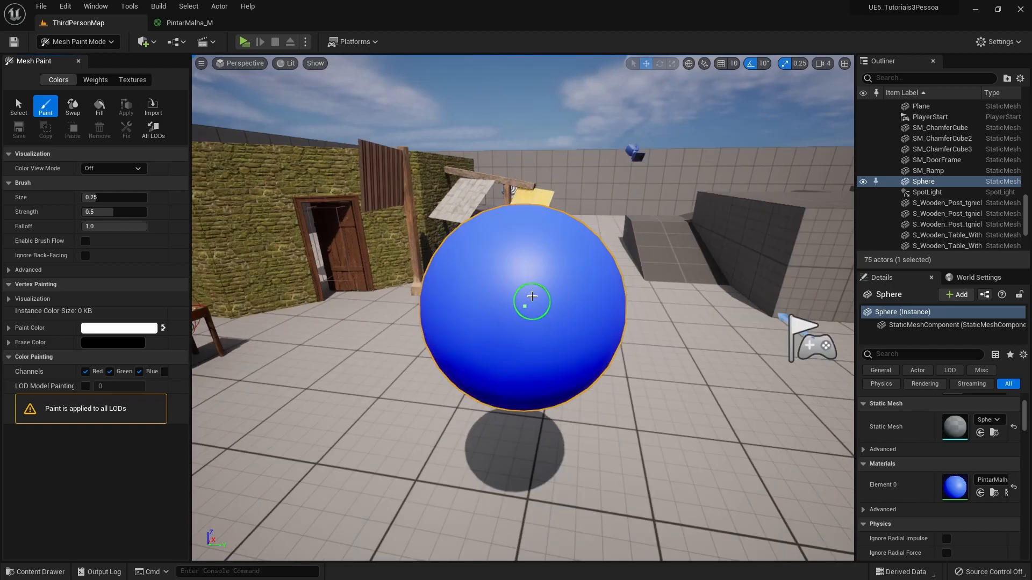
mouse_move(484, 291)
left_mouse_down()
mouse_move(502, 304)
mouse_move(560, 289)
left_mouse_up()
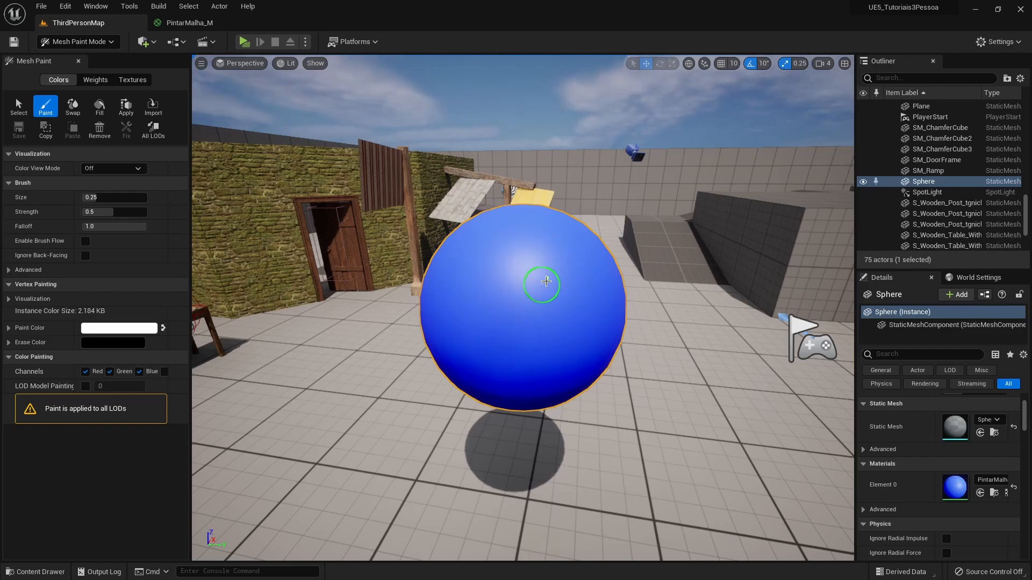
mouse_move(536, 258)
left_mouse_down()
mouse_move(530, 274)
mouse_move(550, 282)
mouse_move(514, 299)
mouse_move(519, 312)
mouse_move(468, 321)
mouse_move(457, 306)
mouse_move(607, 295)
left_mouse_up()
right_click_drag(608, 299, 575, 299)
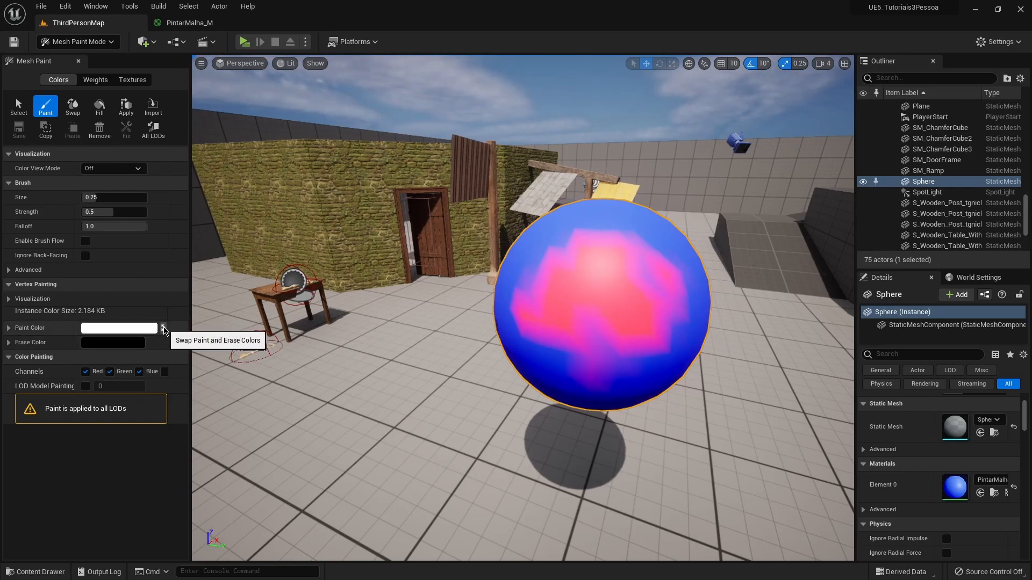
Step: Swap the paint and erase colors and extend the pink area over the sphere's front, raising the brush size to 0.49
left_click(164, 329)
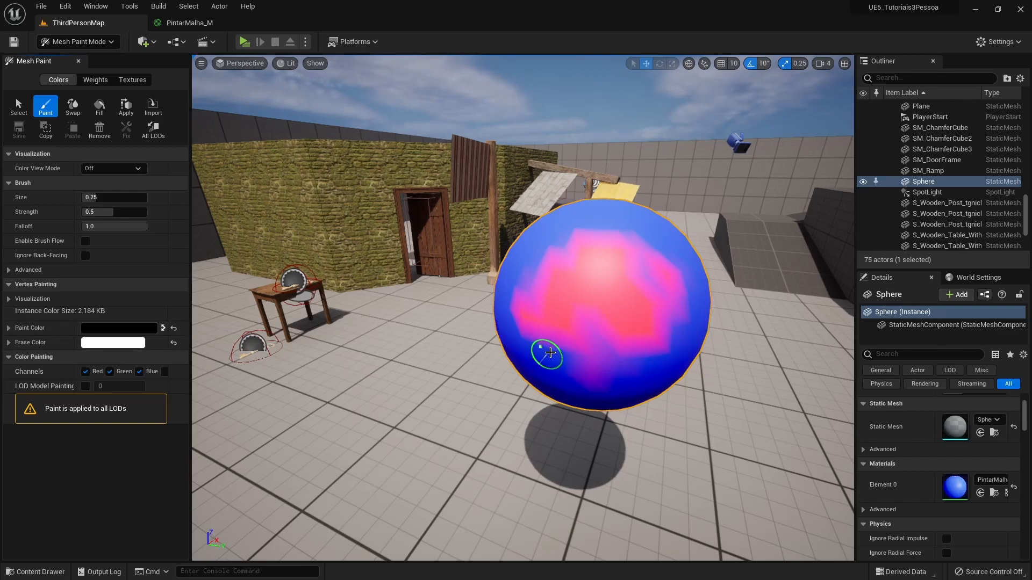
mouse_move(598, 300)
left_mouse_down()
mouse_move(550, 356)
mouse_move(549, 345)
mouse_move(618, 359)
mouse_move(655, 253)
mouse_move(571, 232)
mouse_move(562, 254)
left_mouse_up()
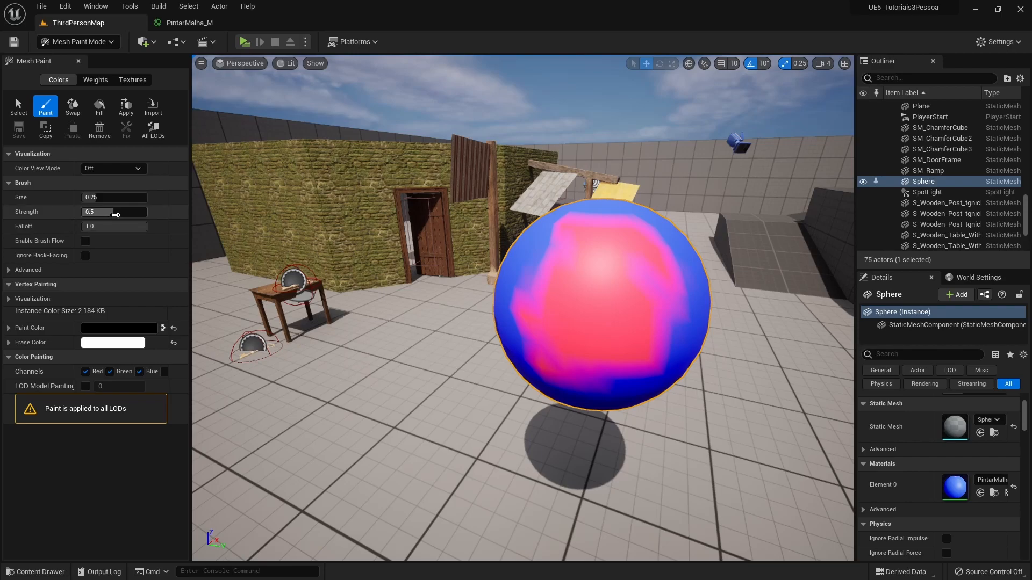
left_click_drag(92, 197, 92, 197)
mouse_move(564, 258)
left_mouse_down()
mouse_move(588, 290)
mouse_move(525, 299)
mouse_move(587, 265)
mouse_move(618, 360)
left_mouse_up()
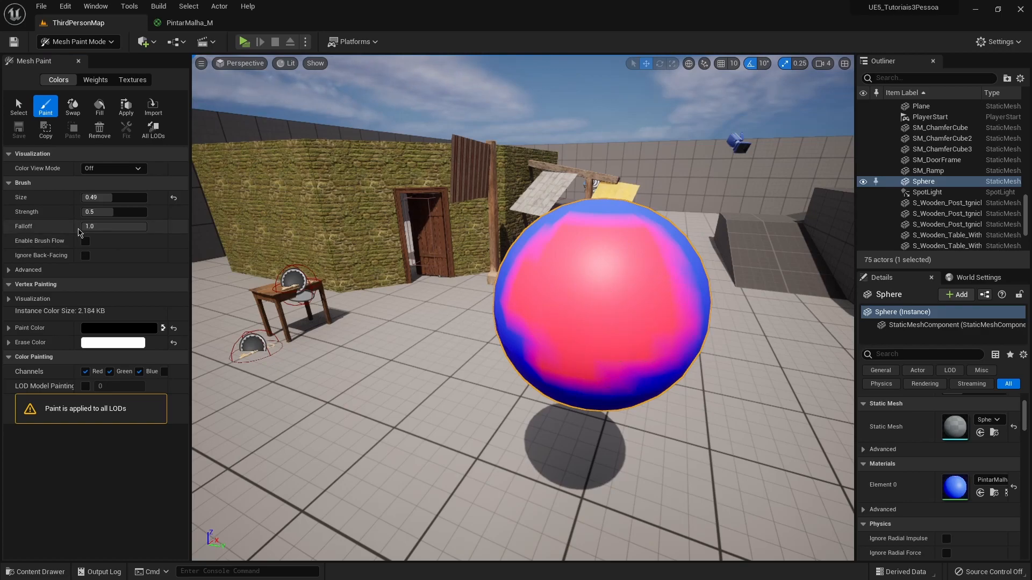
Step: Raise the brush strength to 0.86 and paint a black stroke across another side of the sphere
left_click_drag(111, 212, 138, 213)
right_click_drag(594, 292, 484, 288)
left_click_drag(582, 264, 640, 259)
Step: Paint more of the sphere's side in black, lowering the brush falloff to 0.432 and the strength to 0.188
left_click_drag(133, 229, 125, 226)
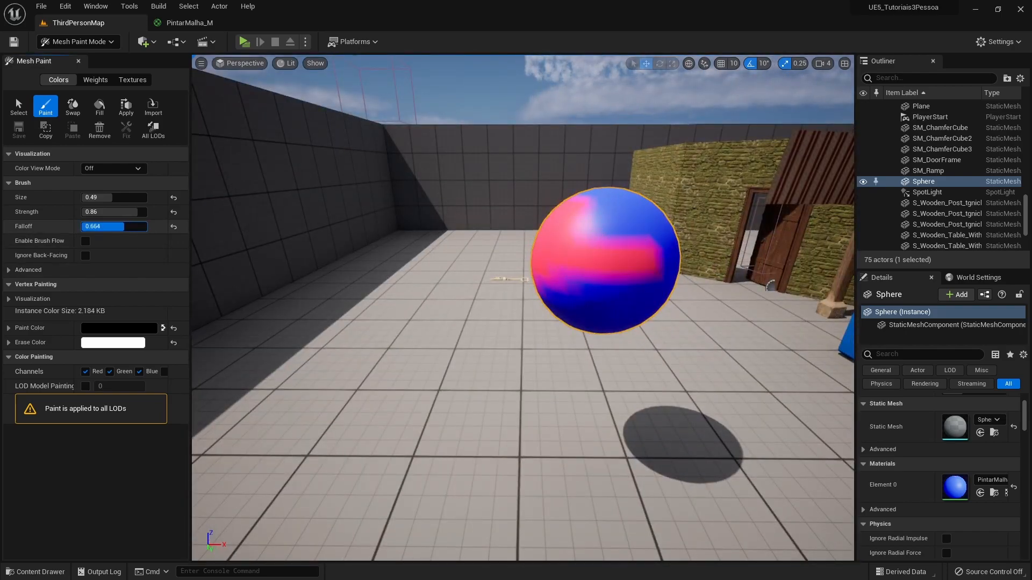
left_click_drag(607, 277, 583, 237)
left_click_drag(134, 213, 91, 212)
scroll(623, 231, "up", 4)
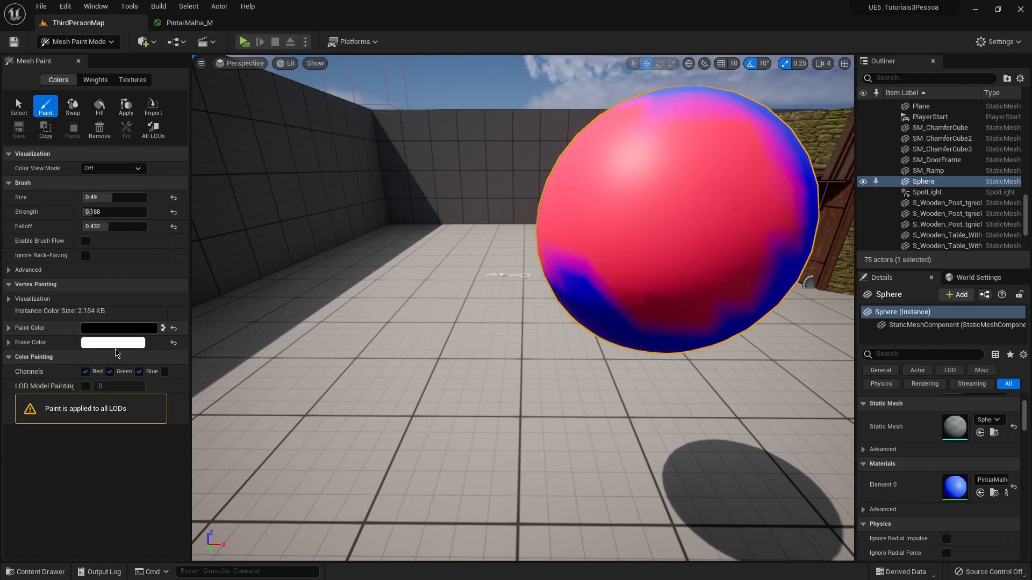
Step: Return to the PintarMalha_M material graph
left_click(185, 22)
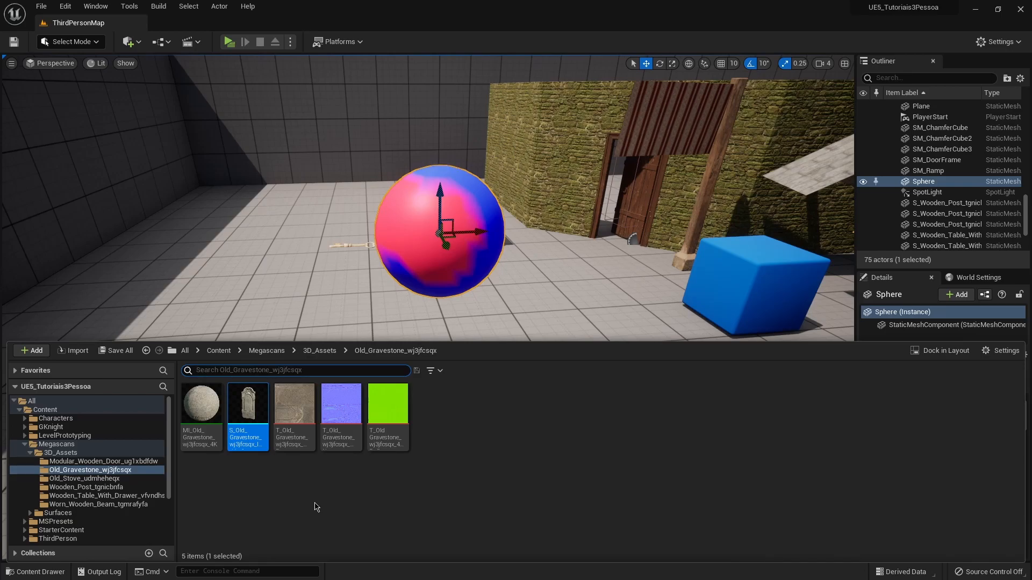
Step: Duplicate the S_Old_Gravestone static mesh, move the copy into the Tutoriais/07_vertexPainting folder and open that folder
right_click(258, 448)
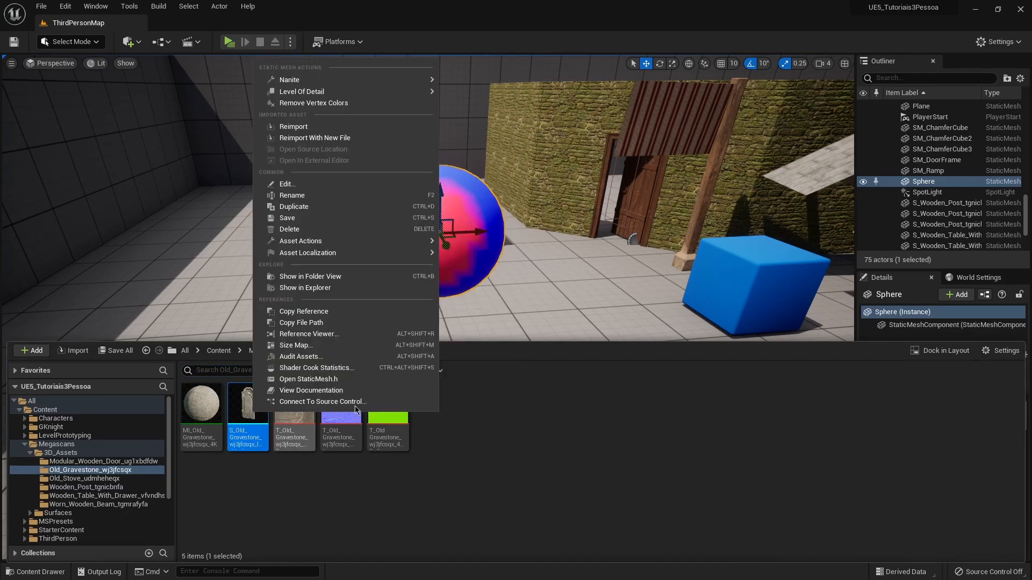
left_click(294, 206)
key("Return")
left_click_drag(289, 400, 76, 531)
left_click(106, 499)
left_click(70, 531)
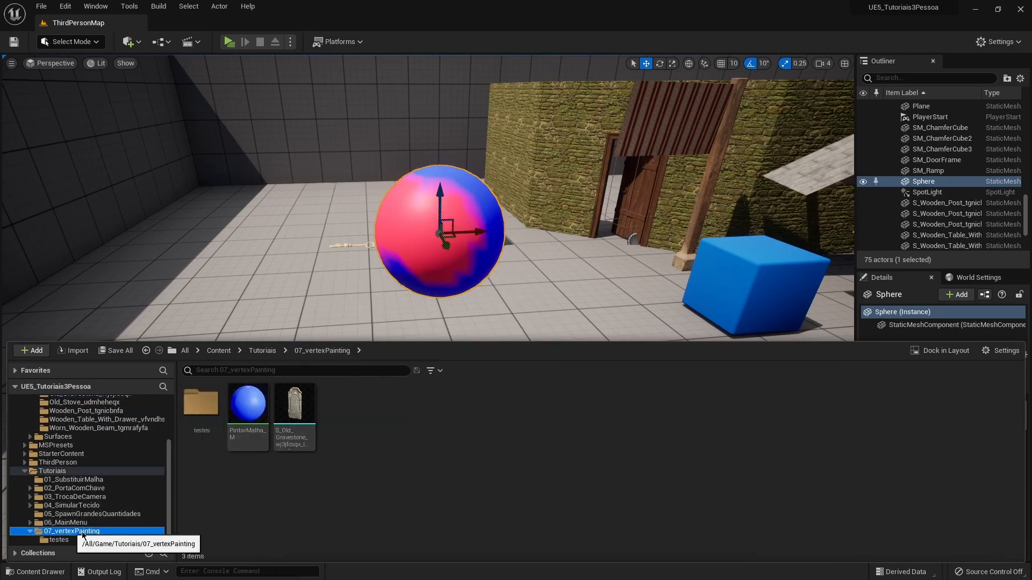
Step: Place the copied gravestone mesh on the floor beside the sphere and open its MI_Old_Gravestone material instance
left_click_drag(295, 408, 288, 323)
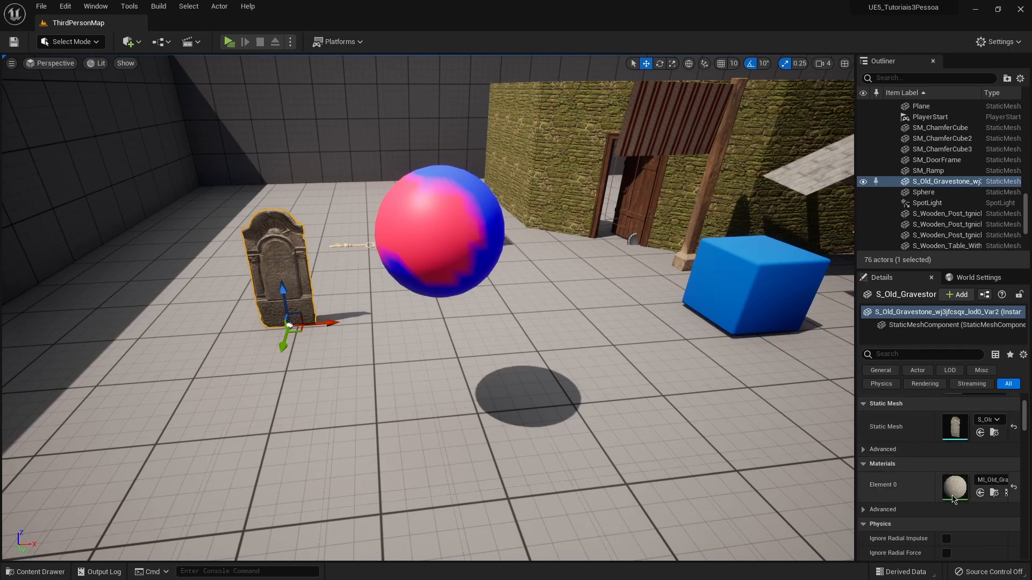
left_click(995, 492)
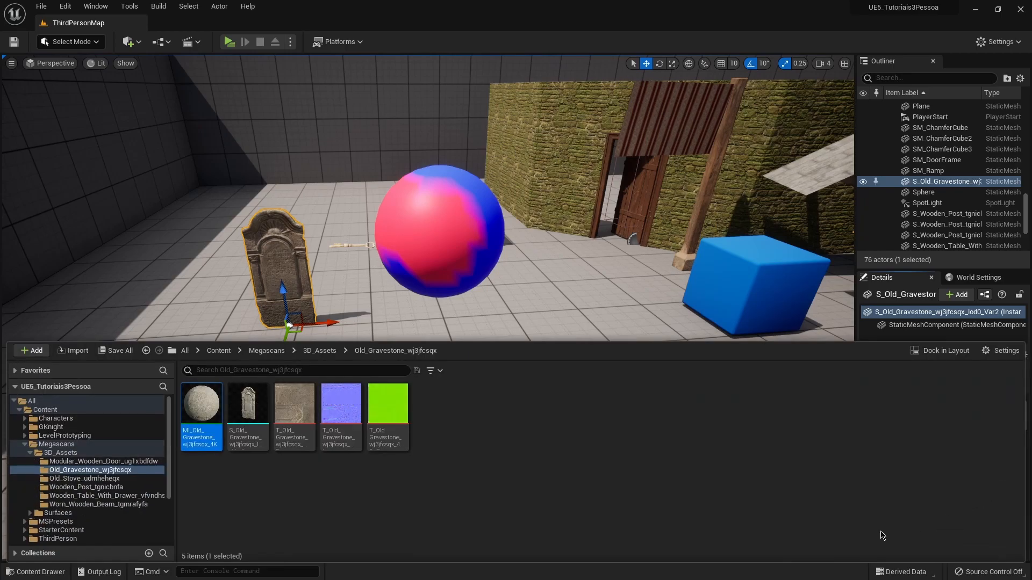
double_click(192, 410)
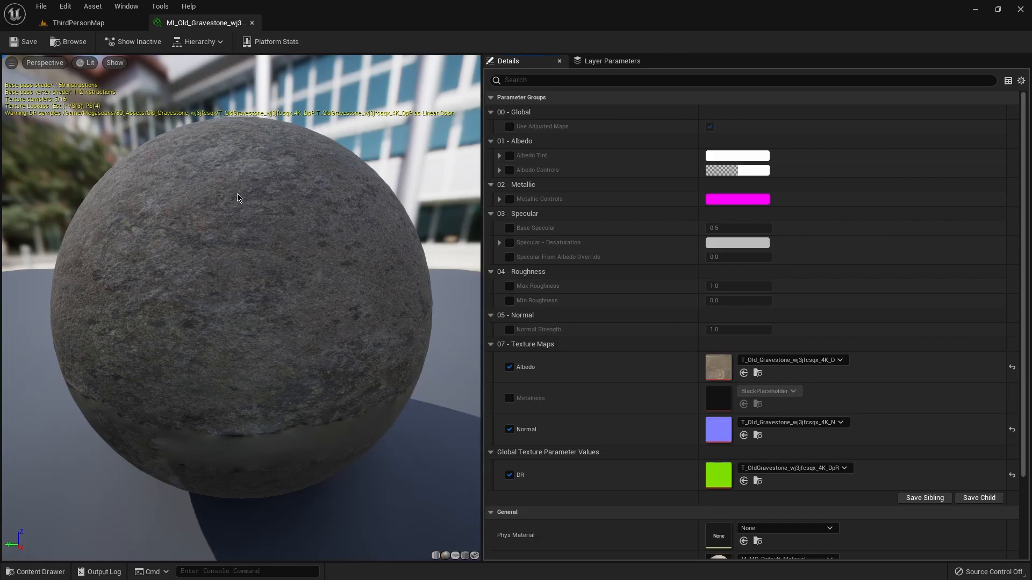
Step: Examine the graph of the instance's parent material, M_MS_Default_Material, and close both material editors
scroll(653, 332, "down", 3)
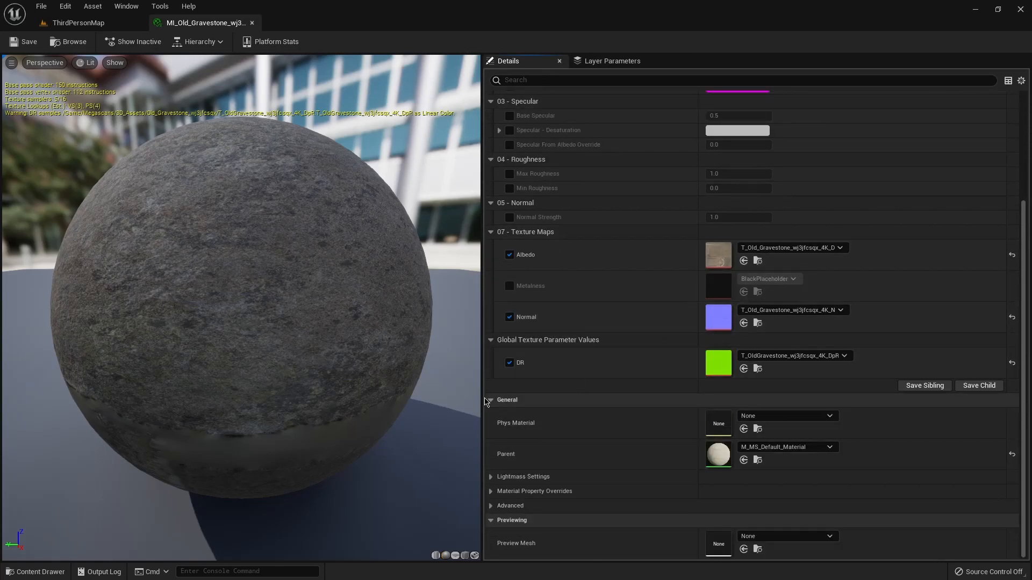
left_click(758, 461)
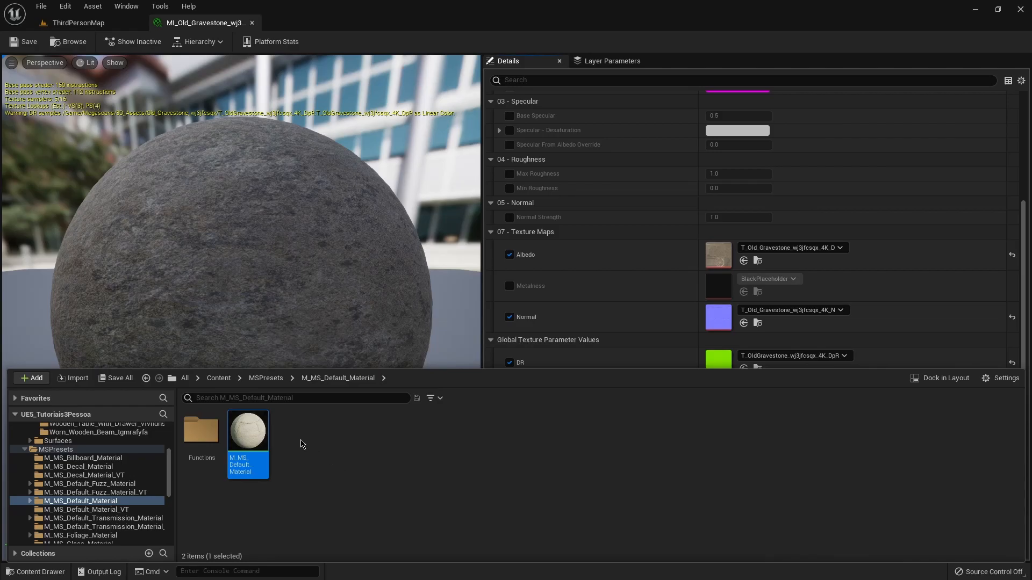
double_click(256, 442)
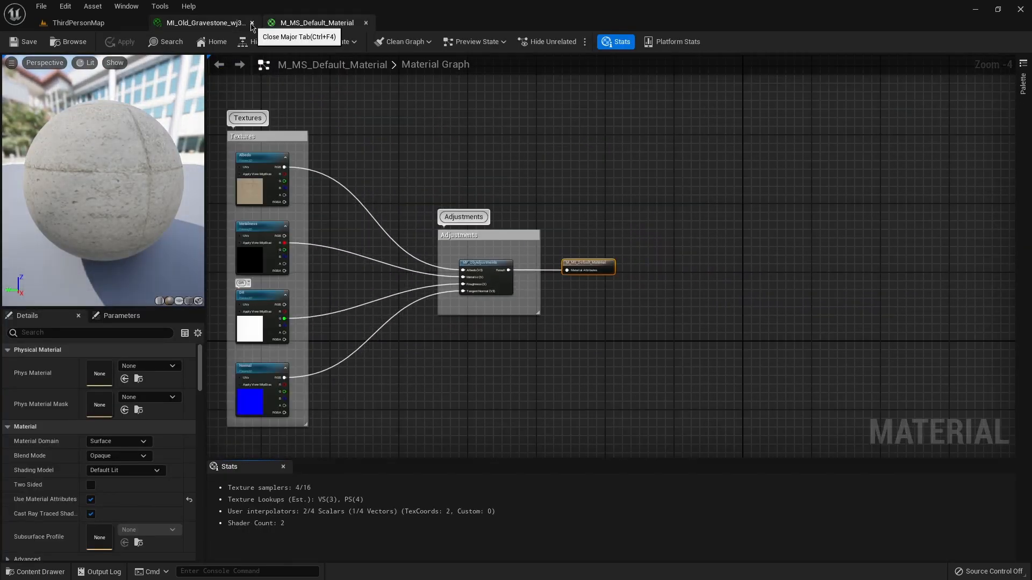
left_click(252, 23)
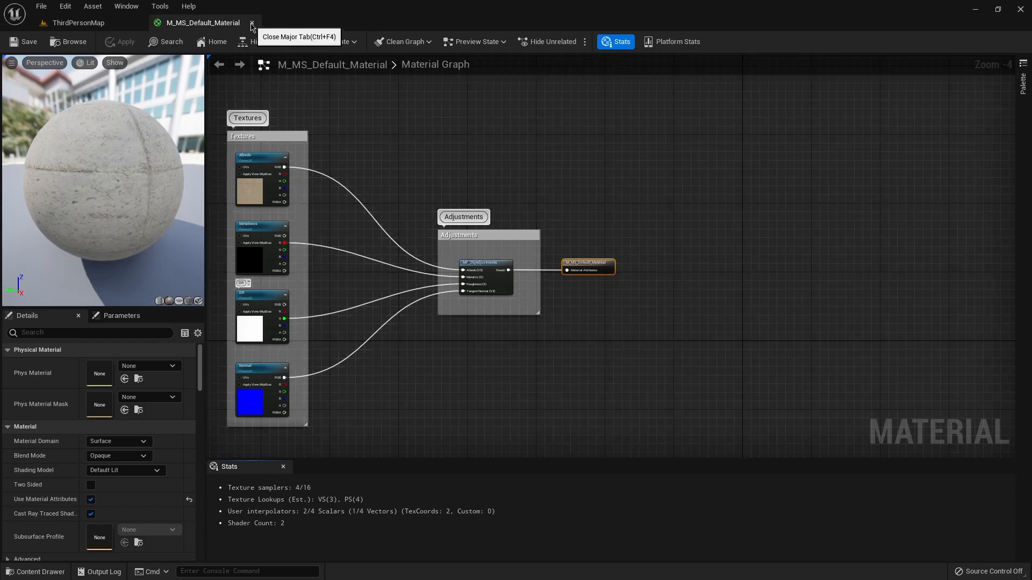
left_click(251, 23)
Step: Duplicate M_MS_Default_Material, move the copy into the 07_vertexPainting folder and open that folder
key("ctrl+space")
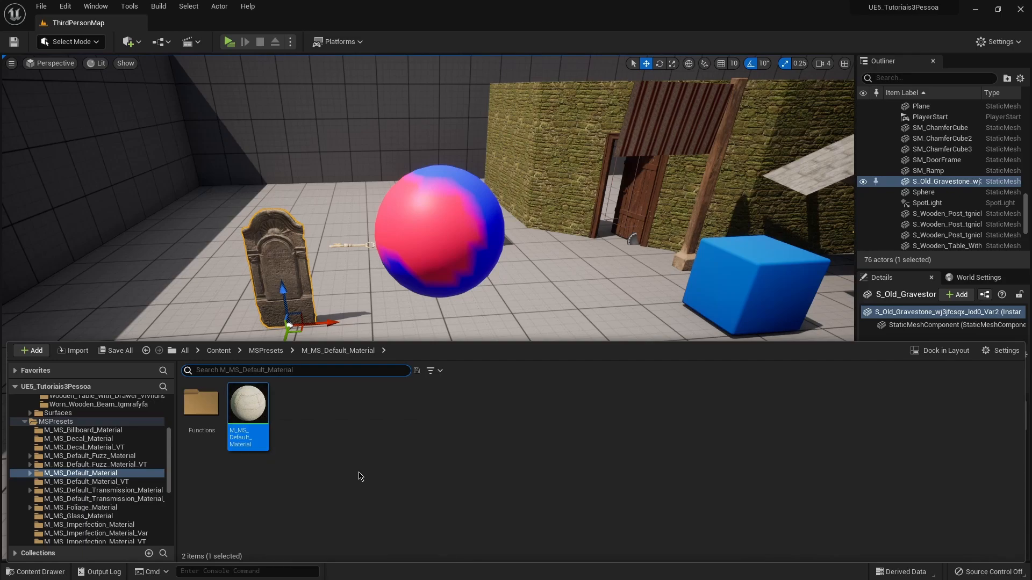
right_click(255, 410)
left_click(295, 198)
left_click_drag(295, 414, 113, 529)
left_click(125, 498)
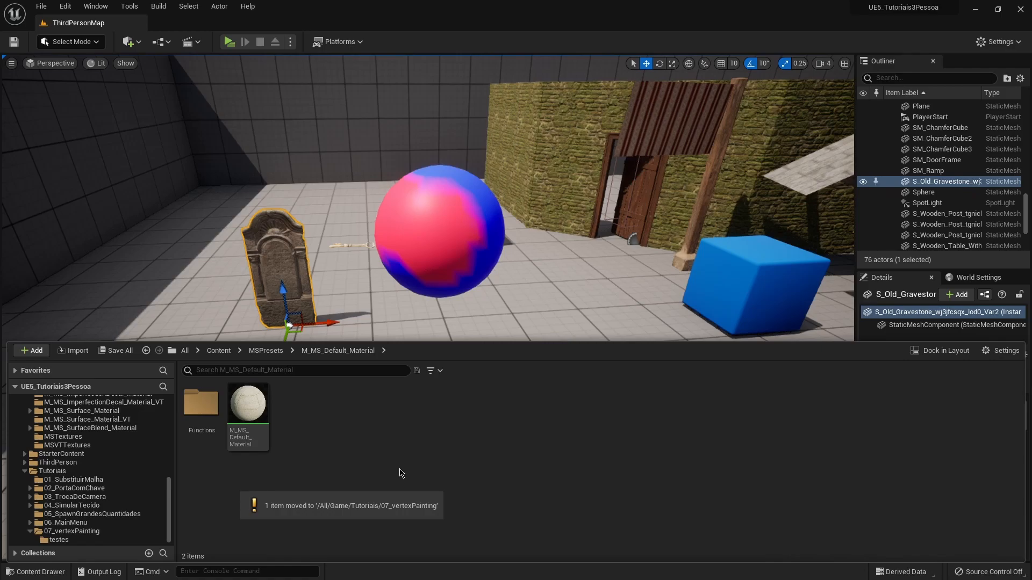
left_click(110, 531)
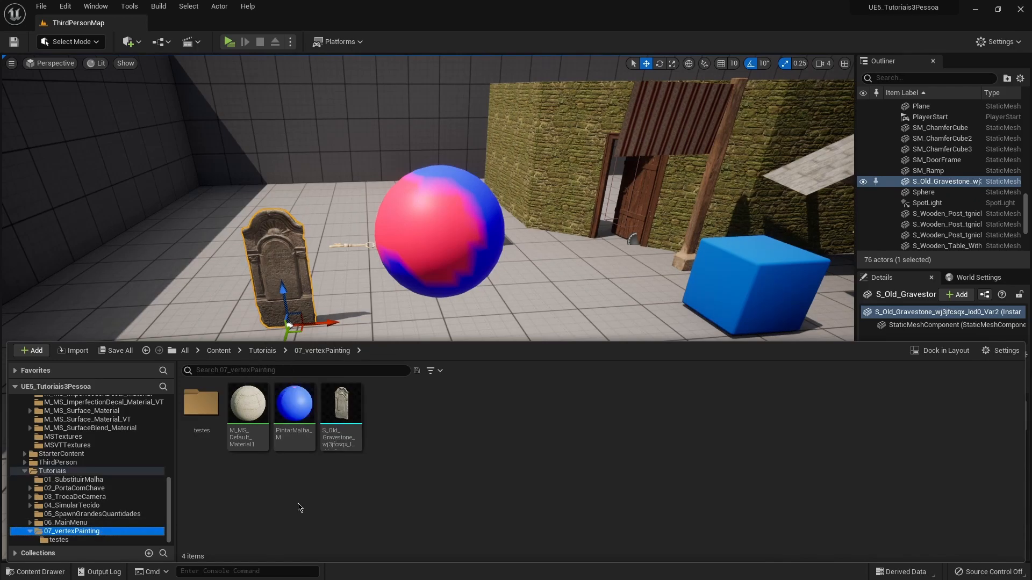
Step: Open the M_MS_Default_Material1 graph and paste a copy of the Textures group with its four samplers beside the original
double_click(248, 406)
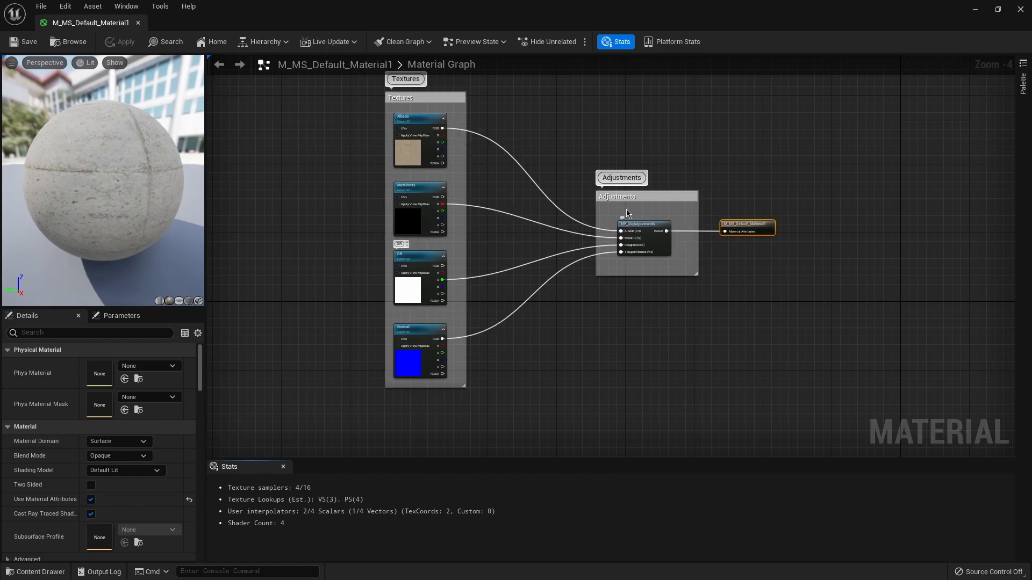
scroll(618, 201, "up", 1)
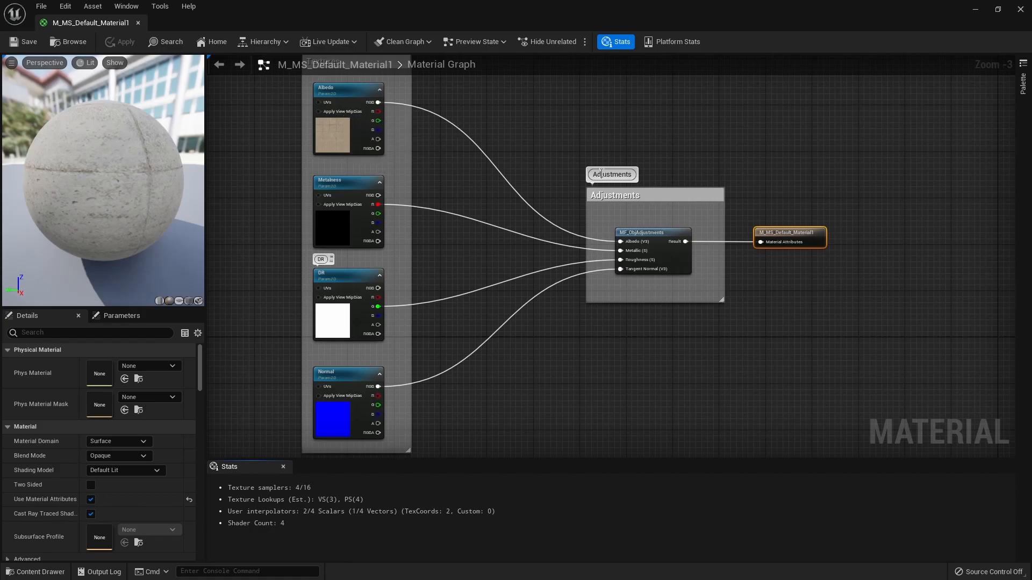
scroll(499, 131, "down", 1)
scroll(460, 118, "down", 1)
left_click_drag(461, 85, 349, 298)
scroll(403, 122, "up", 1)
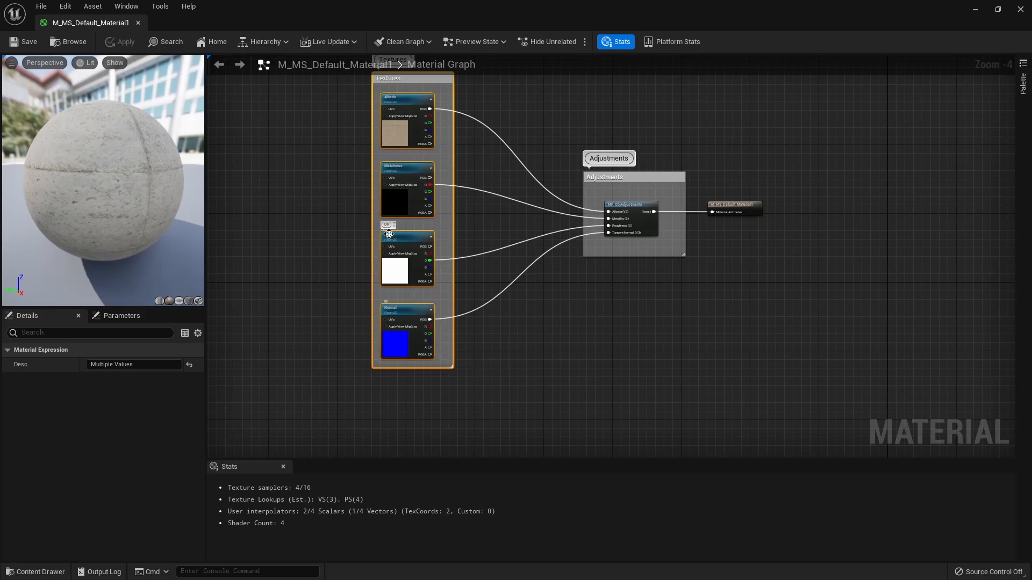
scroll(404, 98, "up", 1)
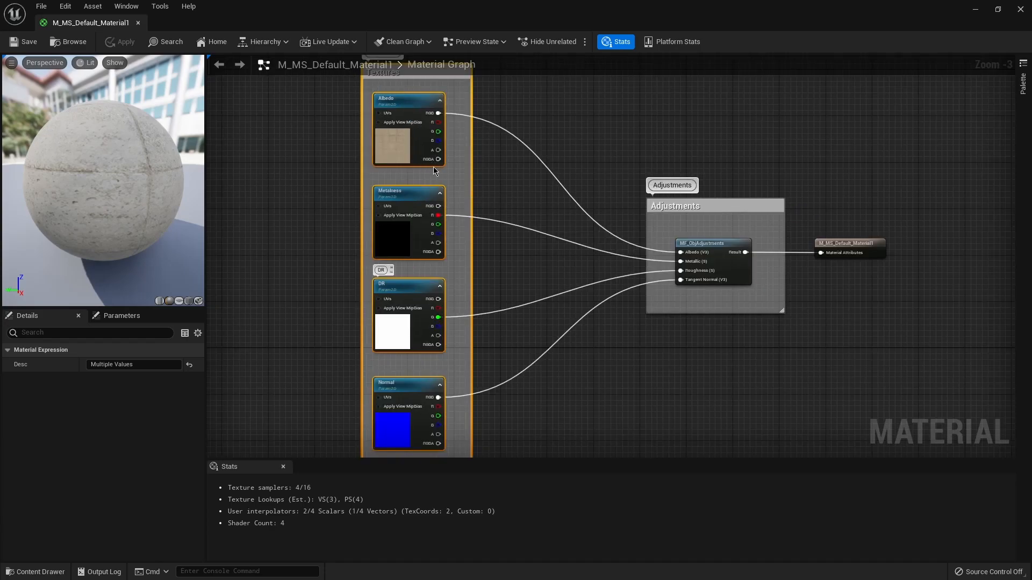
scroll(580, 226, "down", 3)
key("ctrl+v")
scroll(477, 162, "up", 2)
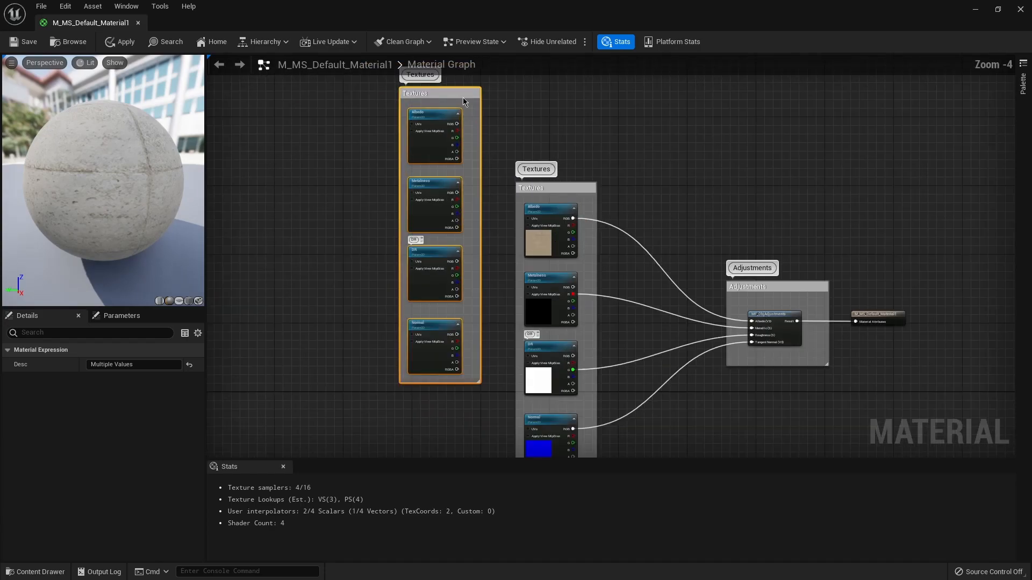
left_click_drag(452, 92, 462, 225)
scroll(703, 288, "up", 1)
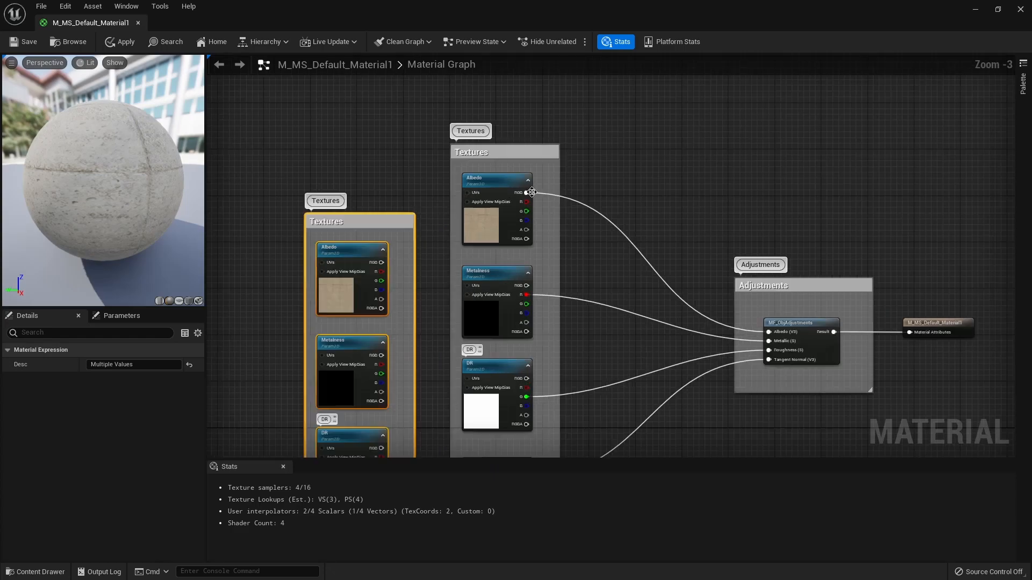
Step: Blend the original and copied Albedo RGB outputs with a linear interpolate node feeding the Albedo input of MF_ObjAdjustments
left_click_drag(527, 193, 622, 243)
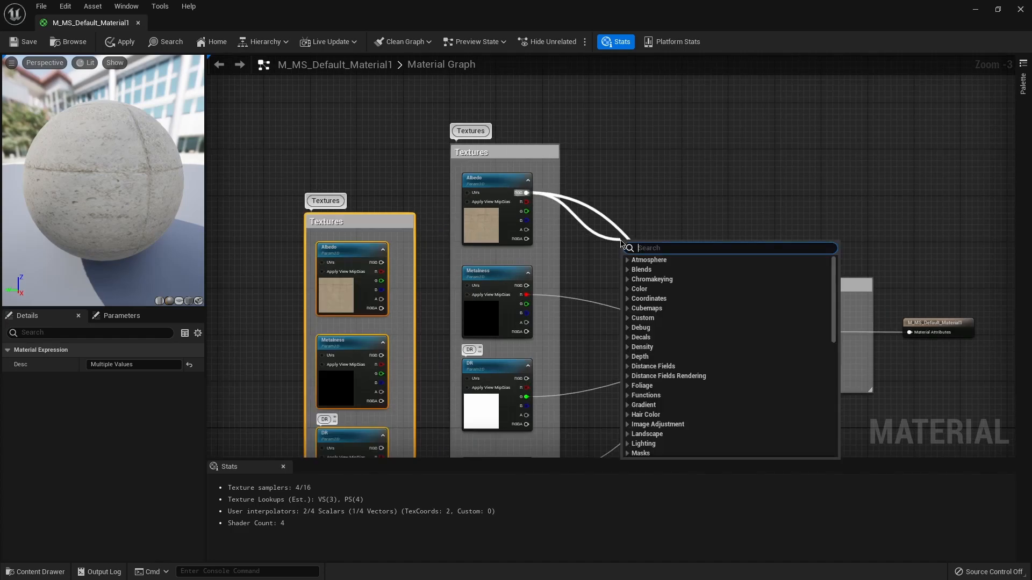
type("line")
key("Return")
right_click_drag(622, 244, 619, 178)
left_click_drag(378, 197, 623, 197)
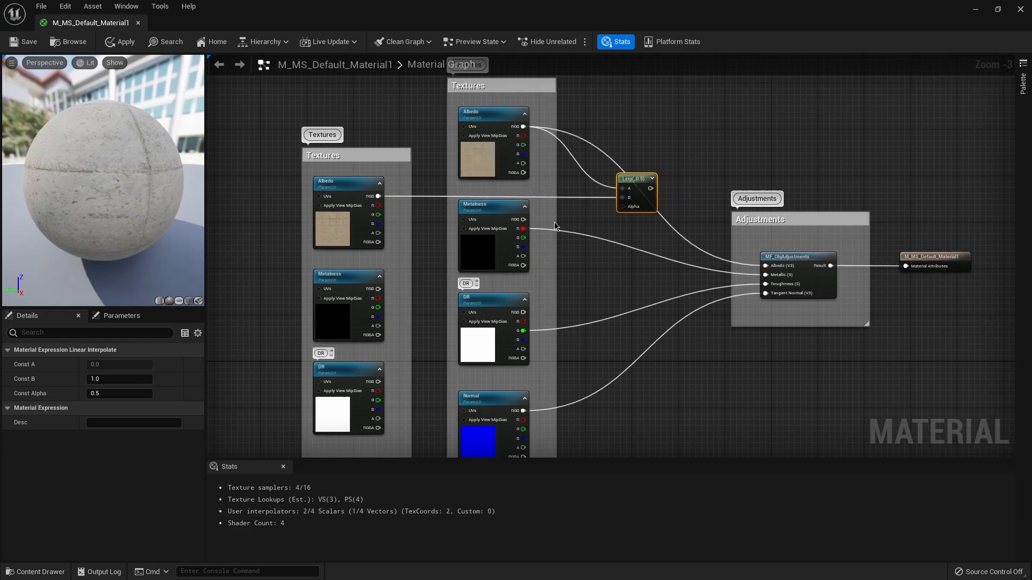
left_click_drag(650, 188, 766, 268)
Step: Add three more Lerp nodes and use one to blend both Metalness R channels into the Metallic input
right_click_drag(658, 277, 652, 237)
key("ctrl+d")
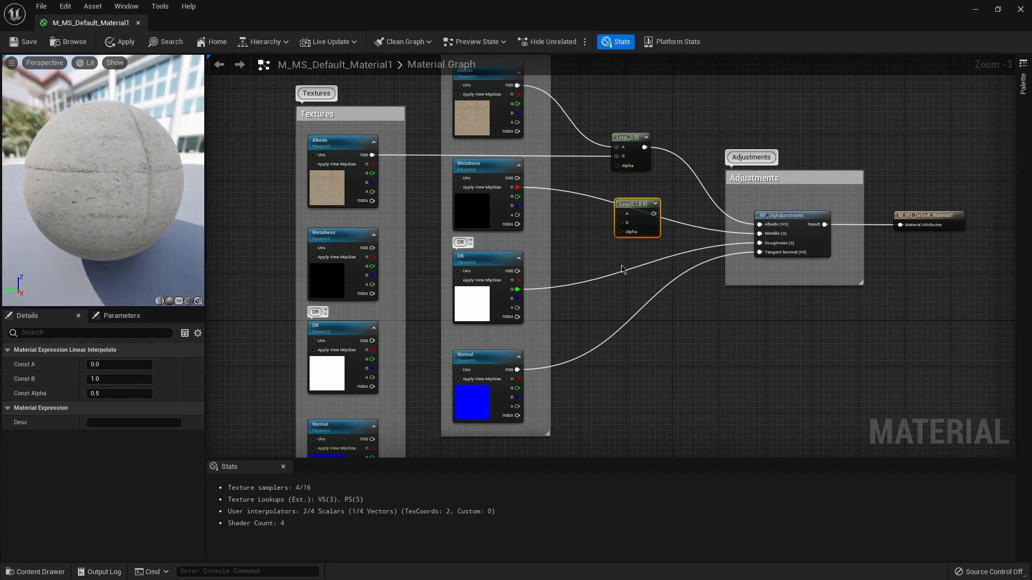
key("ctrl+d")
key("ctrl+d")
left_click_drag(372, 248, 621, 223)
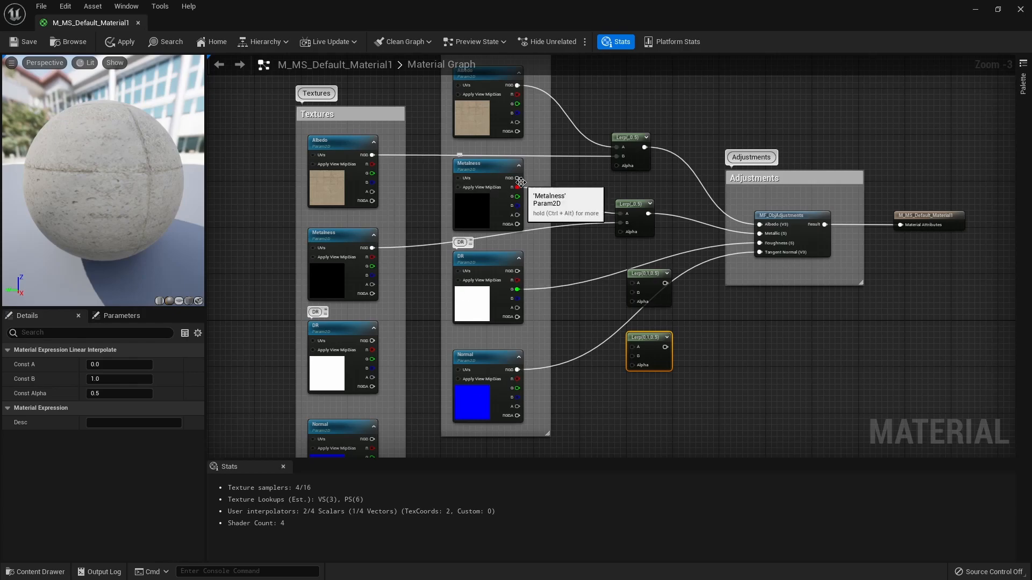
scroll(517, 178, "up", 1)
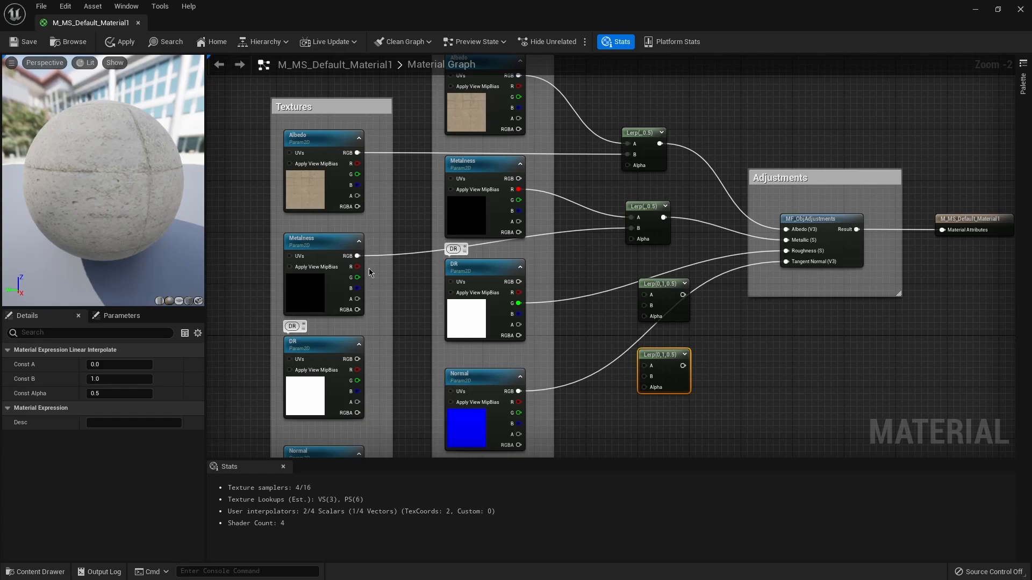
left_click_drag(357, 267, 632, 229)
Step: Blend both DR G channels into Roughness and both Normal RGB outputs into Tangent Normal through the remaining Lerp nodes
left_click_drag(358, 380, 644, 305)
left_click_drag(519, 391, 643, 370)
scroll(437, 399, "down", 1)
right_click_drag(421, 348, 426, 287)
left_click_drag(369, 401, 629, 320)
left_click_drag(657, 309, 758, 214)
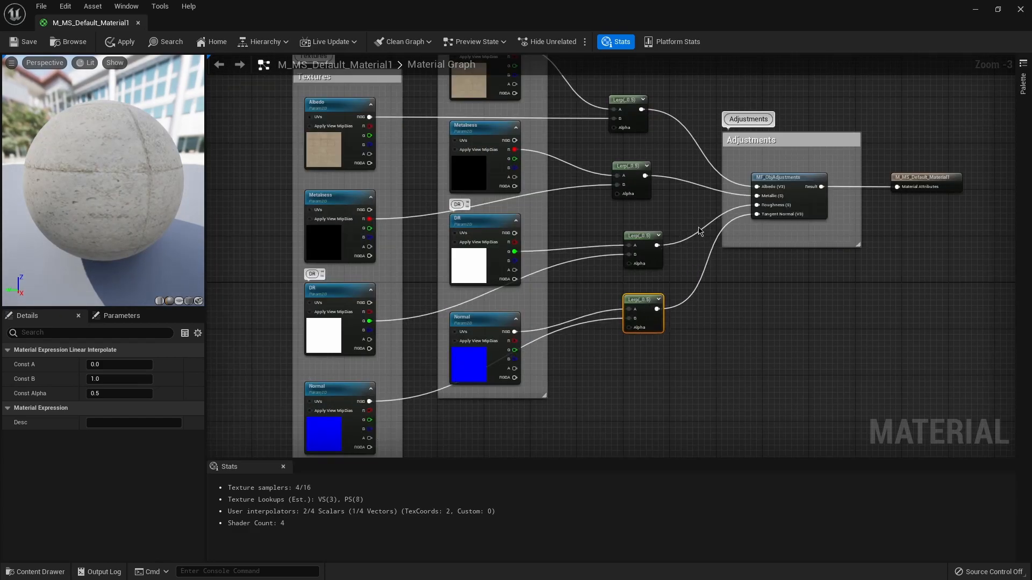
Step: Add a Vertex Color node and connect its first output to the Alpha input of all four Lerp nodes
right_click(513, 429)
type("verte")
left_click(552, 235)
left_click_drag(551, 444, 613, 127)
left_click_drag(550, 443, 617, 192)
left_click_drag(550, 442, 629, 257)
left_click_drag(550, 434, 628, 317)
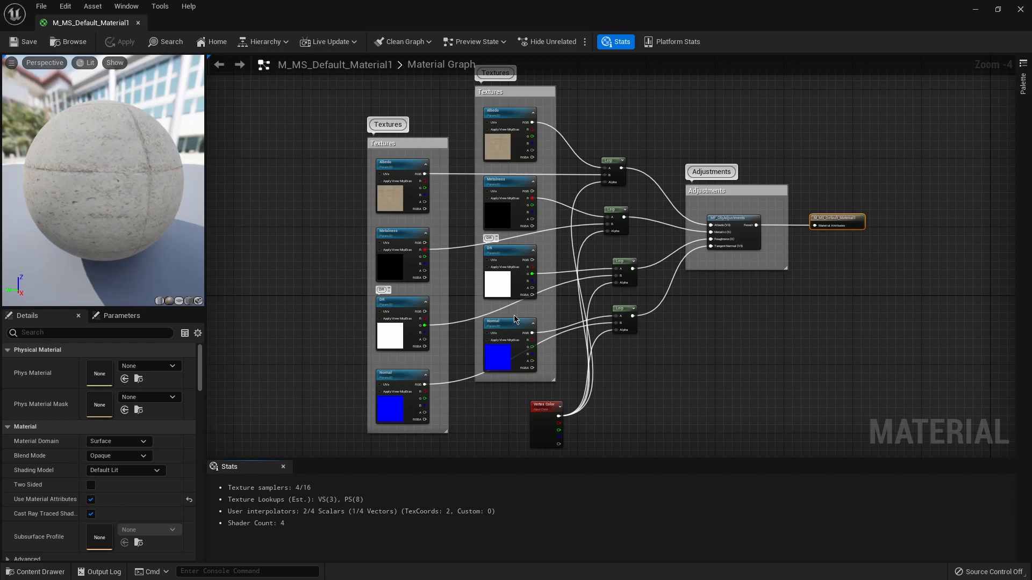
Step: Rename the copied Albedo and Metalness texture parameters as Albedo2 and Metalness2
scroll(502, 129, "up", 1)
left_click(367, 185)
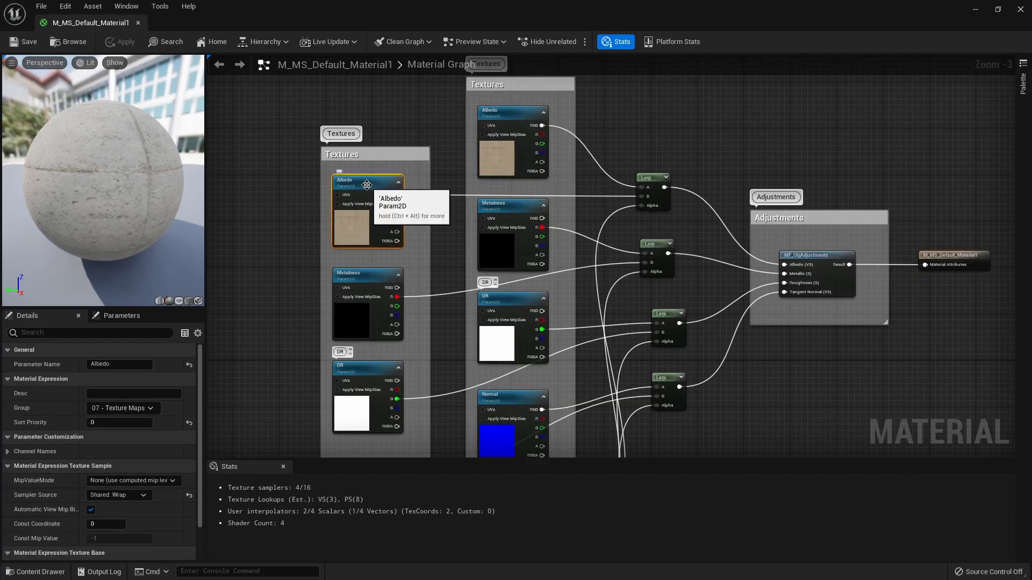
left_click(132, 364)
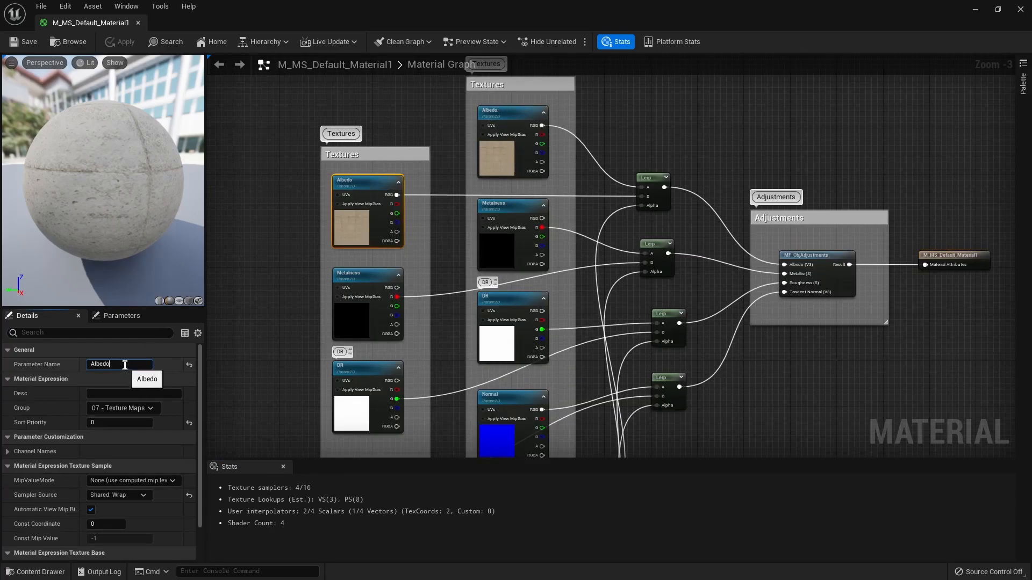
type("1")
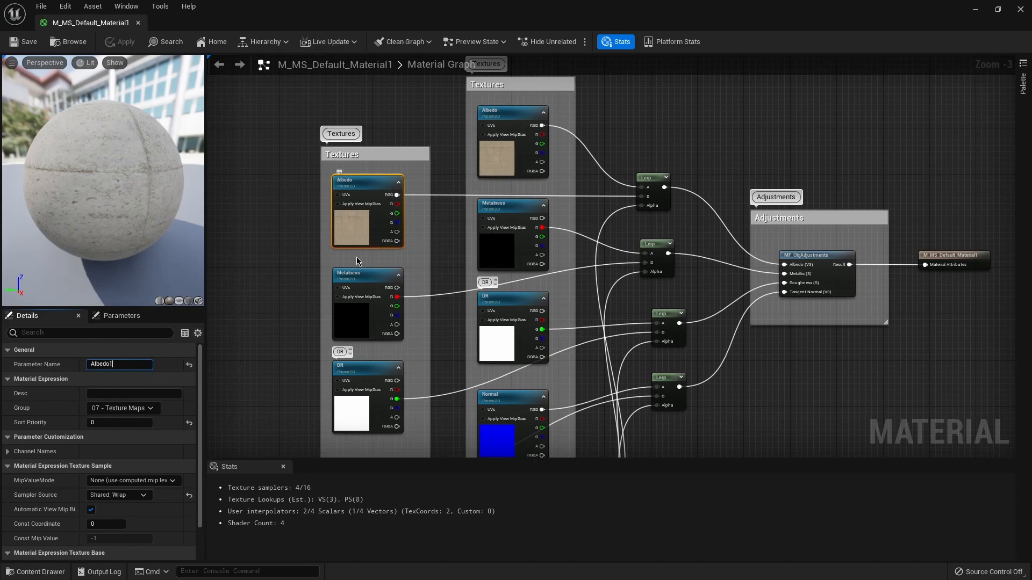
left_click(356, 280)
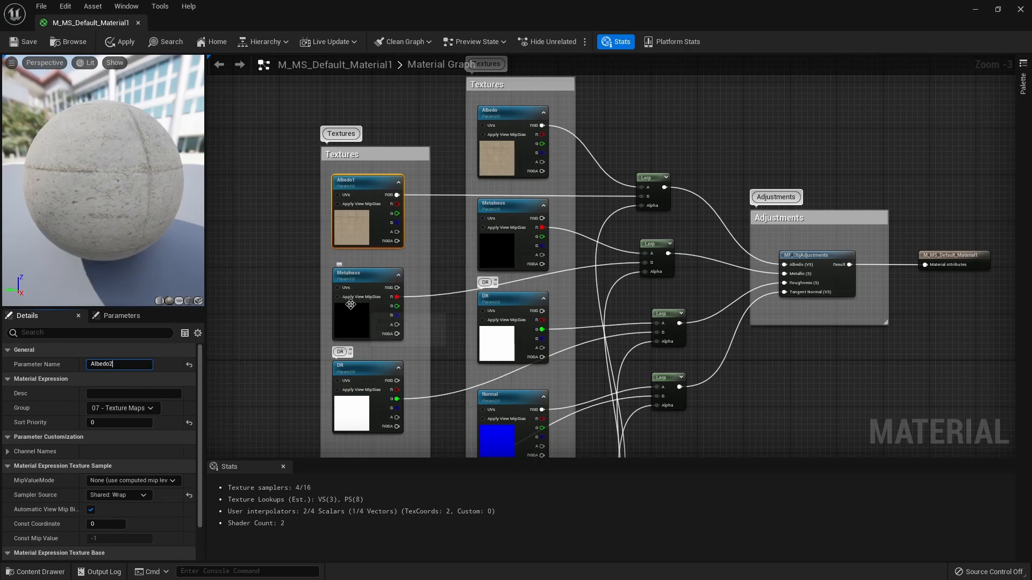
left_click(358, 279)
left_click(115, 365)
key("End")
type("2")
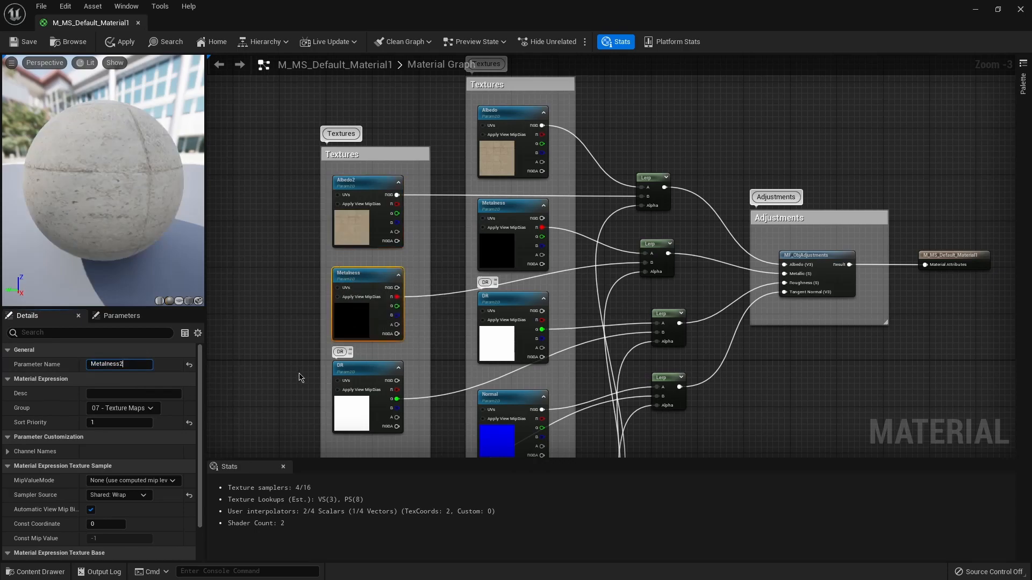
Step: Rename the copied DR and Normal texture parameters as DR2 and Normal2, and save the material
left_click(349, 366)
left_click(115, 364)
key("End")
type("2")
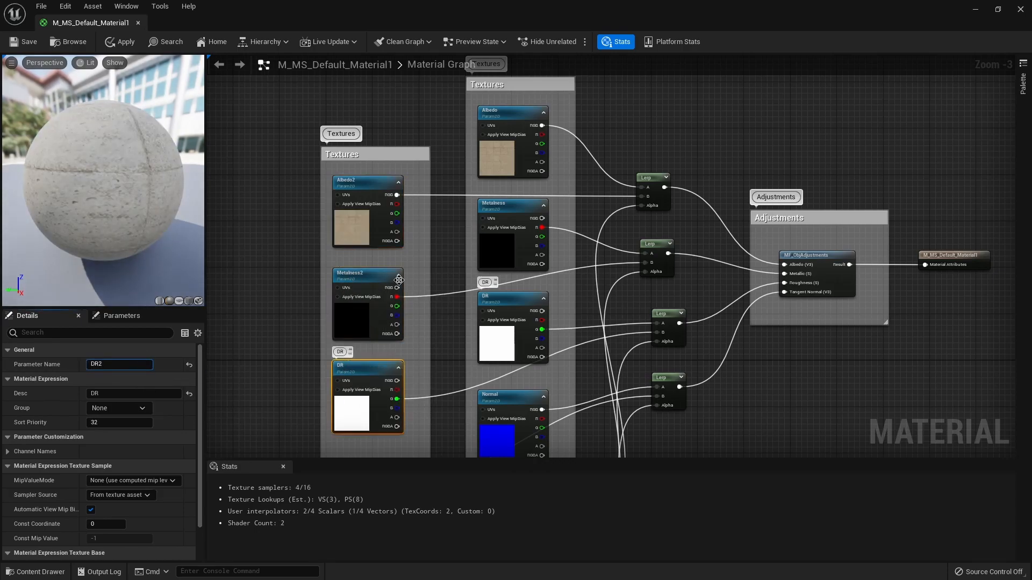
scroll(399, 280, "down", 2)
scroll(398, 430, "up", 2)
left_click(363, 349)
left_click(125, 365)
key("End")
type("2")
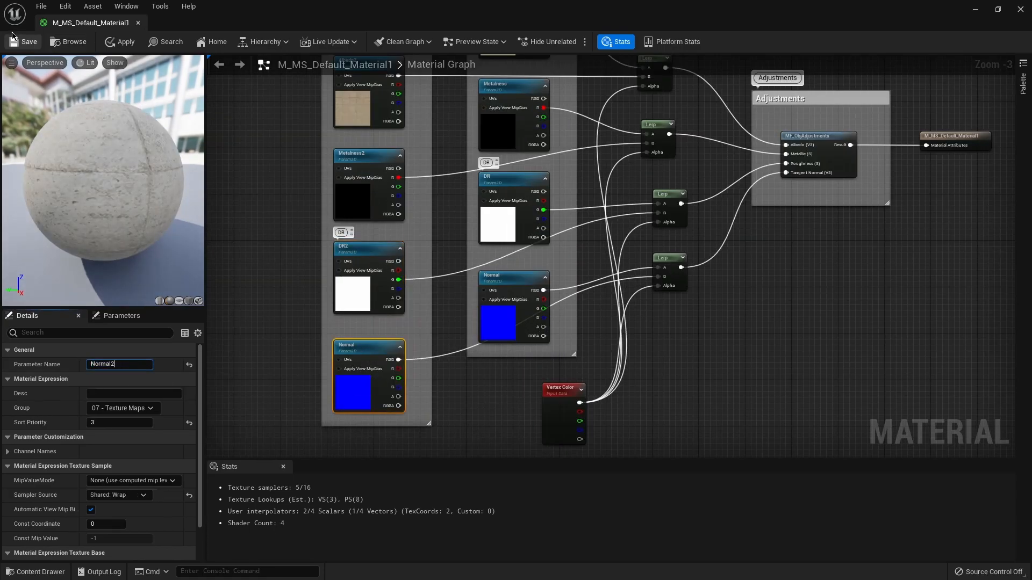
left_click(25, 43)
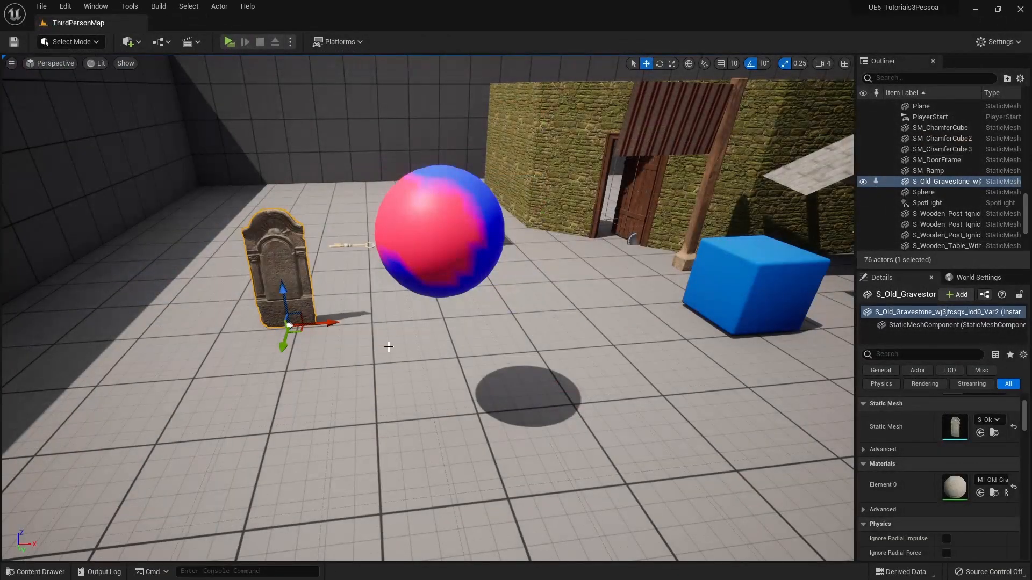
Step: Create a material instance from M_MS_Default_Material1 in 07_vertexPainting with its default name, and open it
key("ctrl+space")
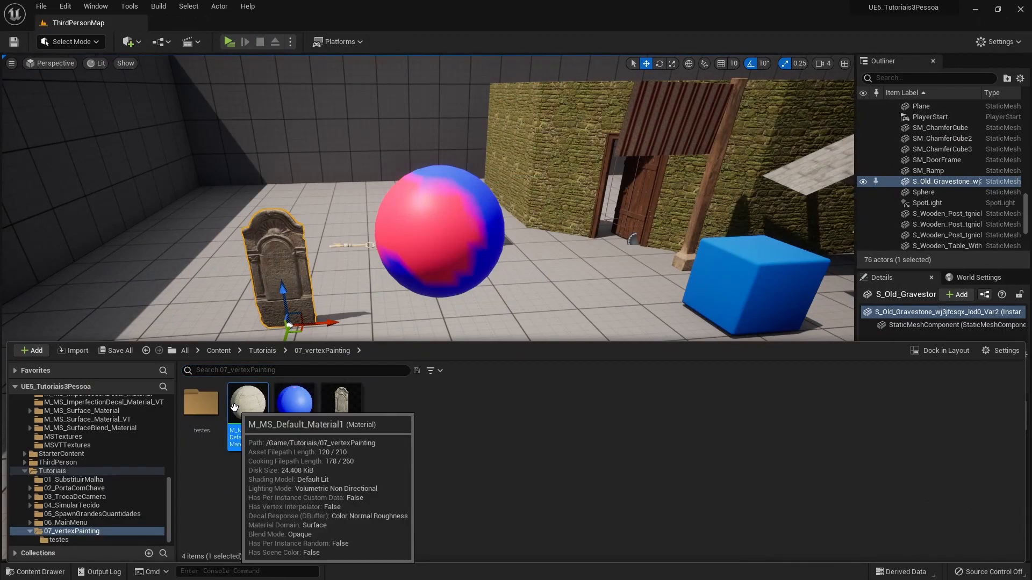
right_click(239, 411)
left_click(293, 156)
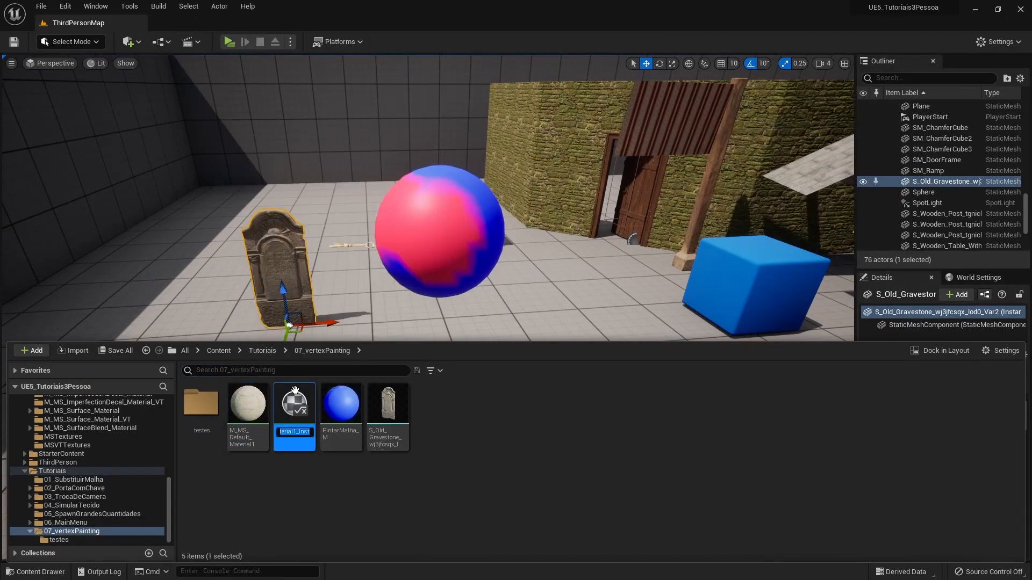
key("Return")
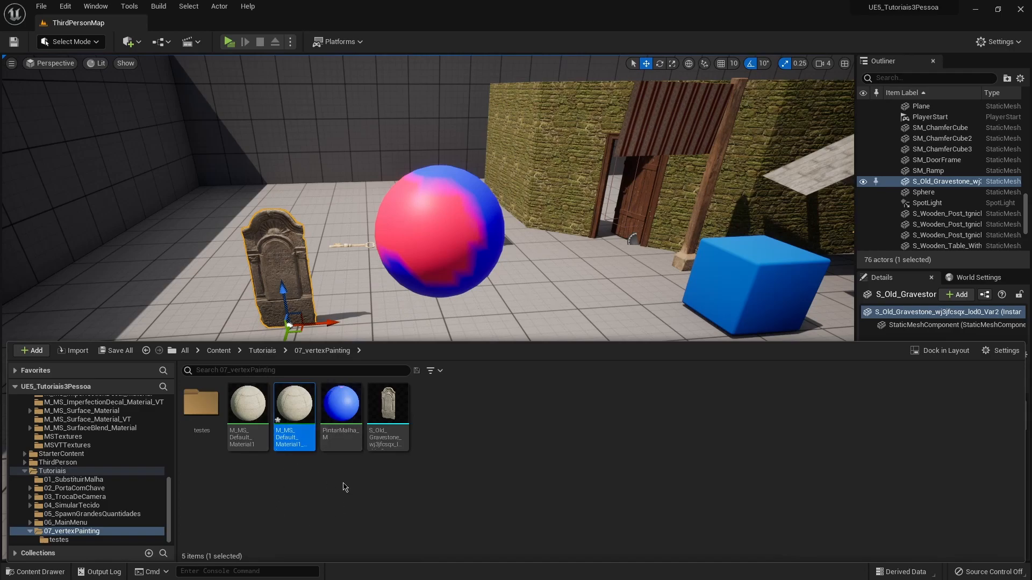
double_click(300, 409)
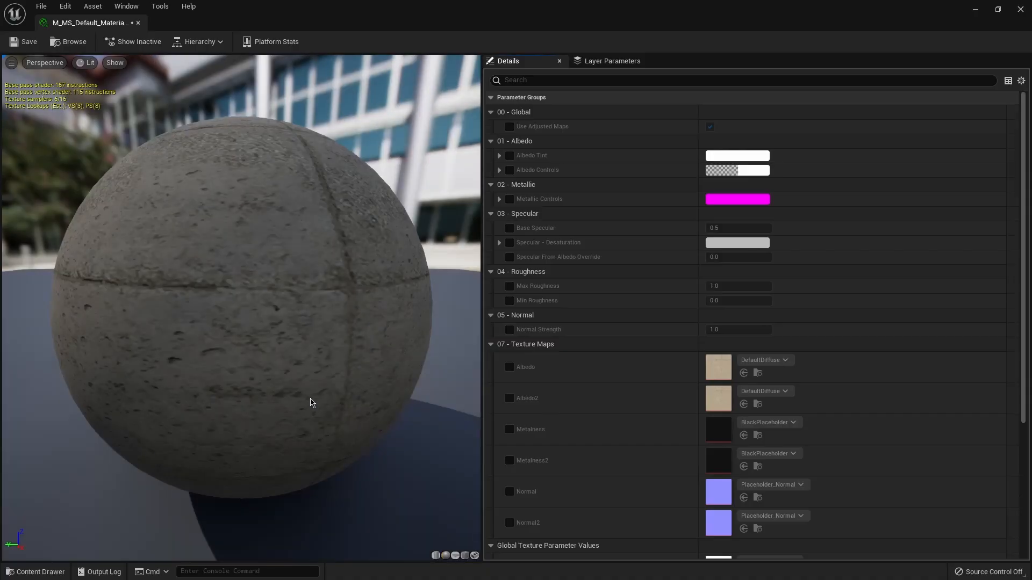
Step: Browse to the Megascans 3D_Assets folder Old_Gravestone_wj3jfcsqx to reach the gravestone textures
scroll(587, 248, "down", 5)
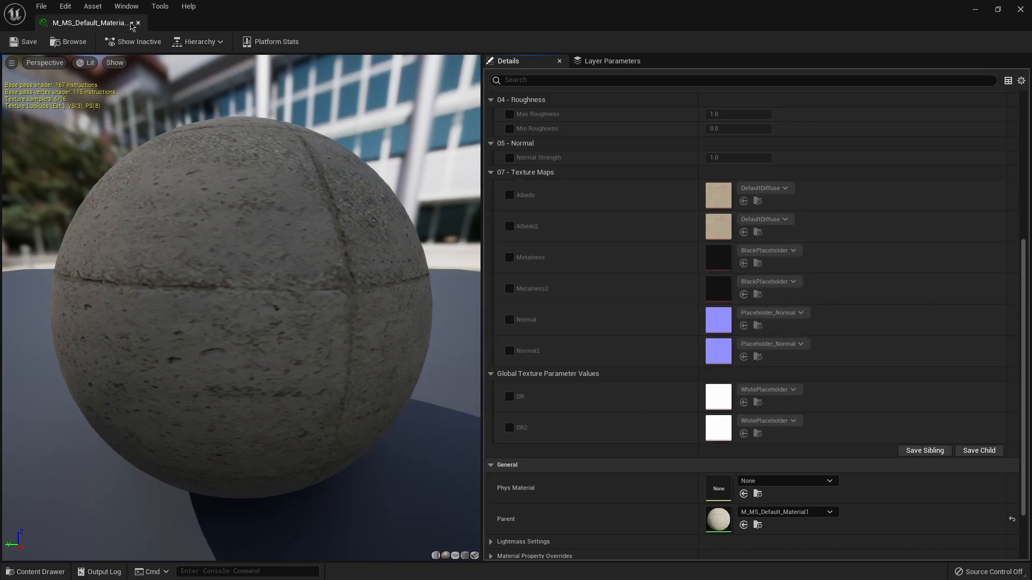
key("ctrl+space")
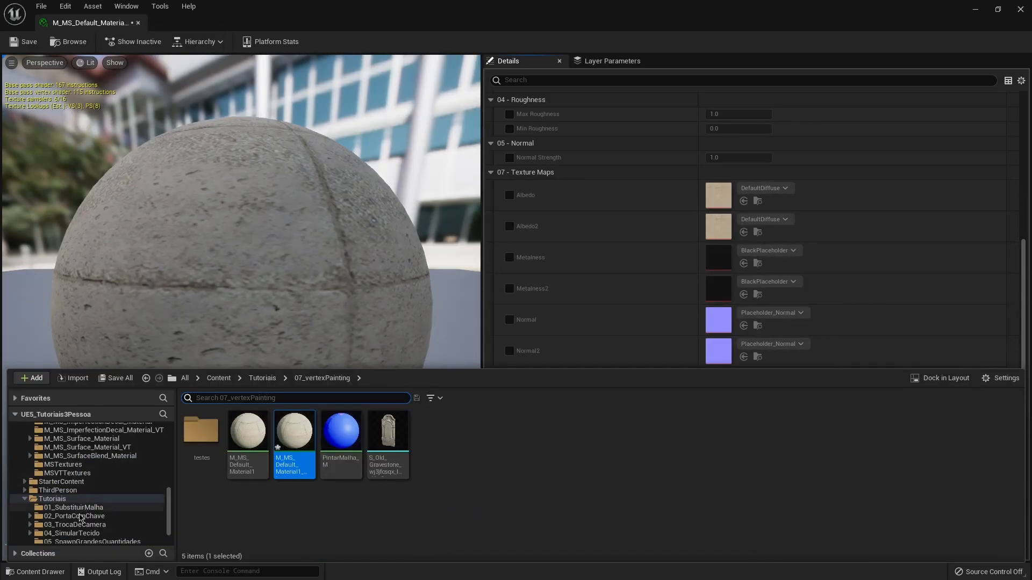
scroll(135, 468, "up", 10)
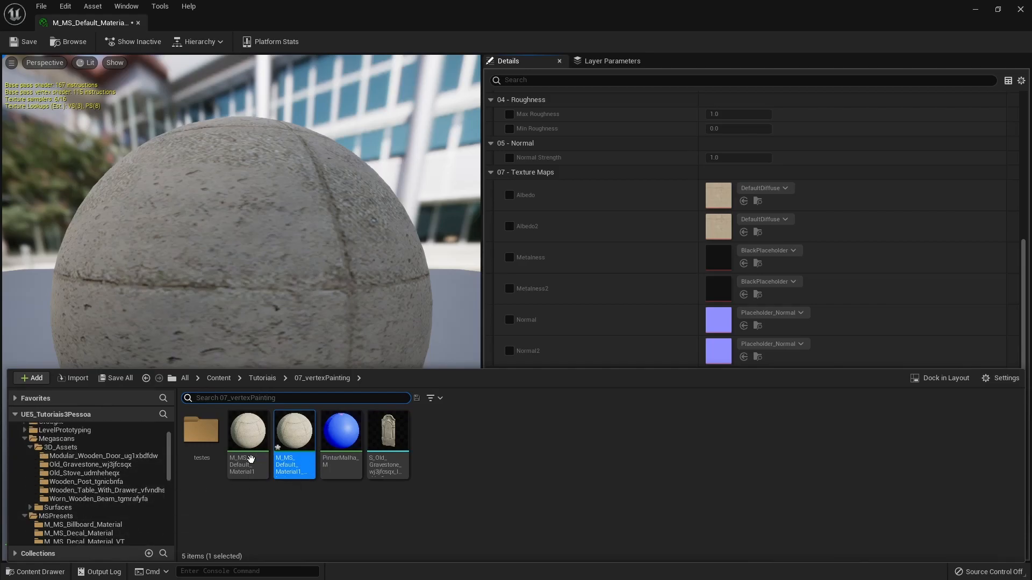
scroll(115, 473, "up", 2)
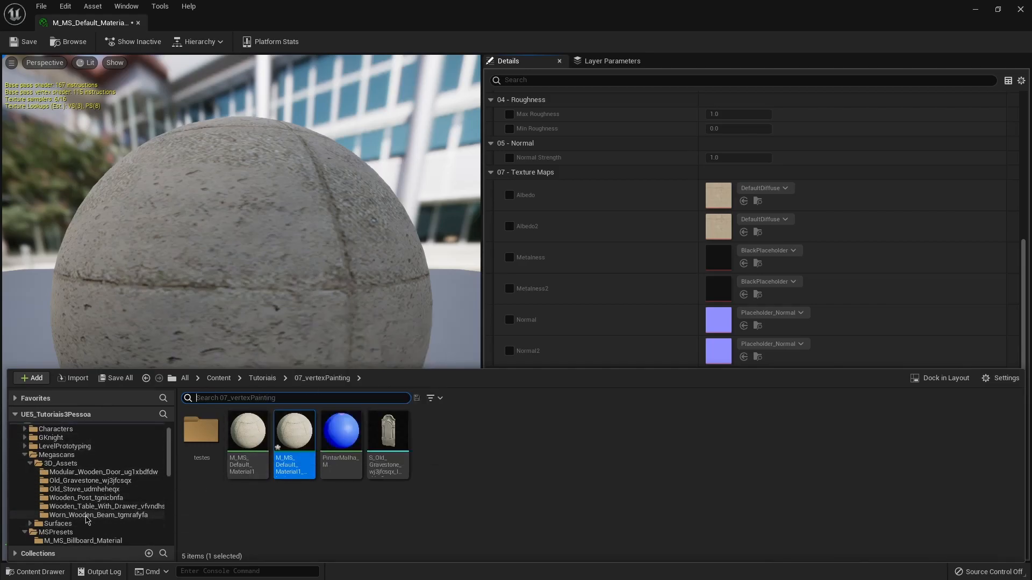
left_click(80, 481)
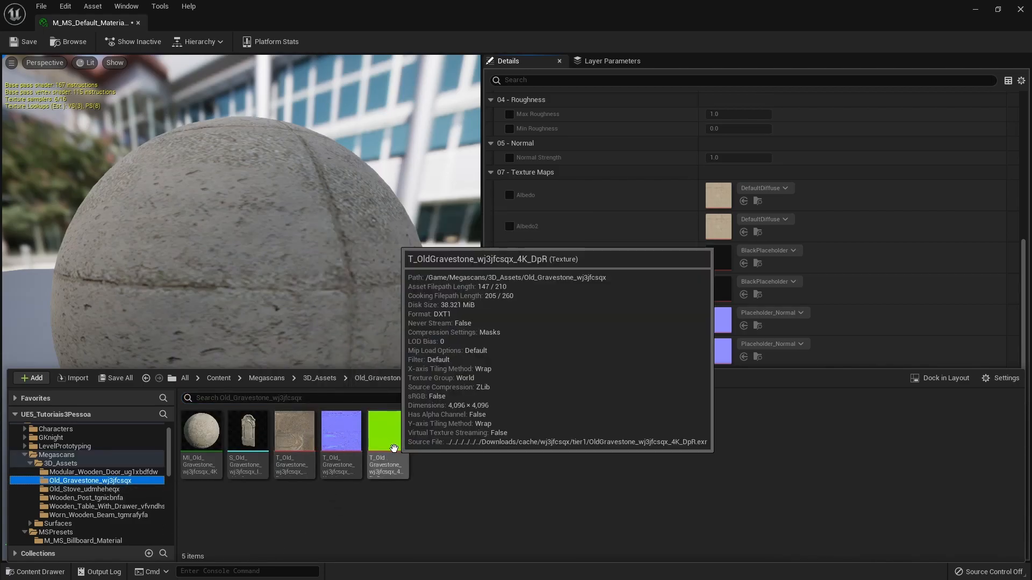
Step: Enable the Albedo, Albedo2, Normal, Normal2, DR and DR2 texture overrides in the material instance
scroll(508, 193, "down", 1)
left_click(509, 178)
left_click(510, 209)
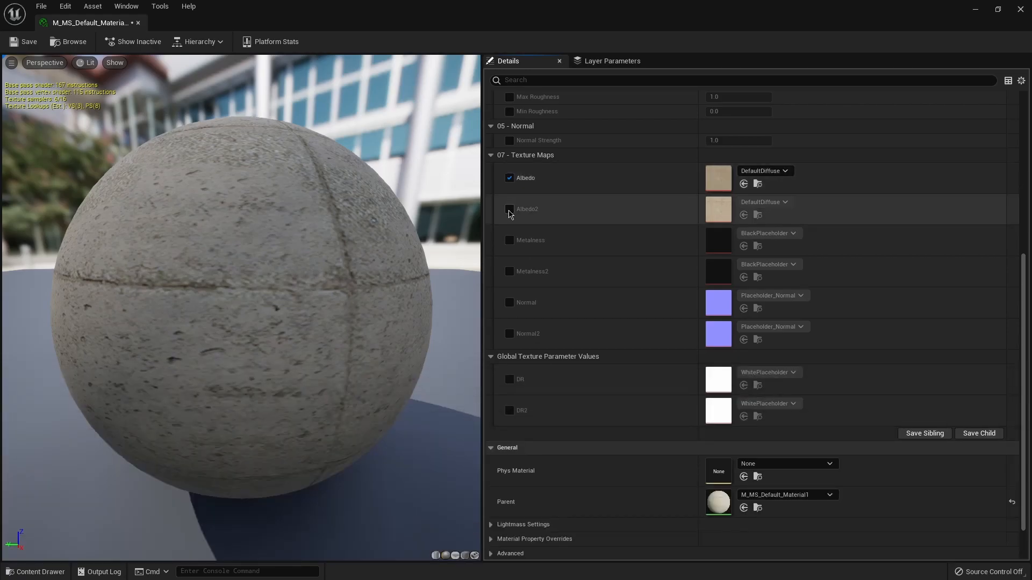
left_click(510, 303)
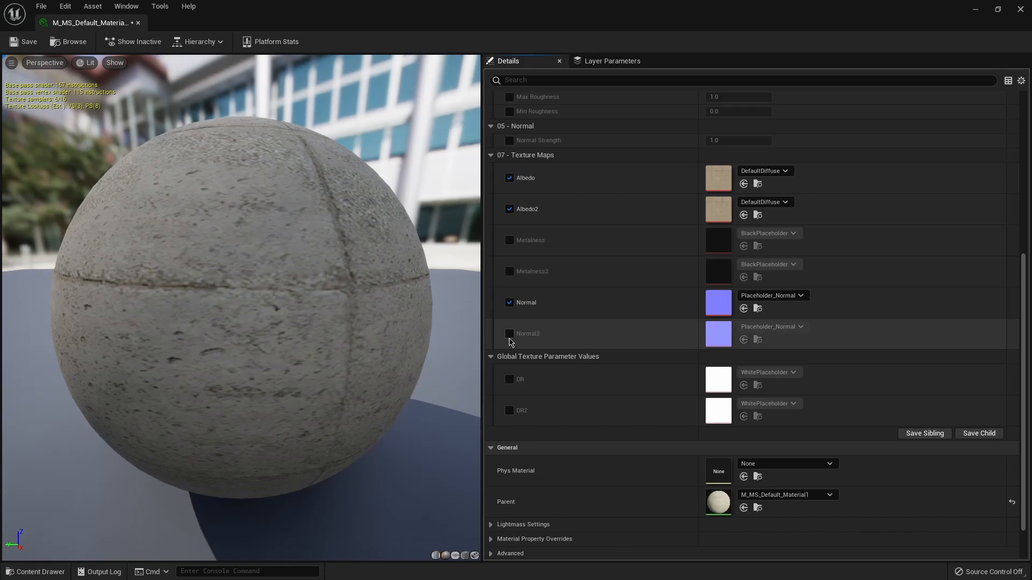
left_click(510, 334)
left_click(510, 380)
left_click(509, 411)
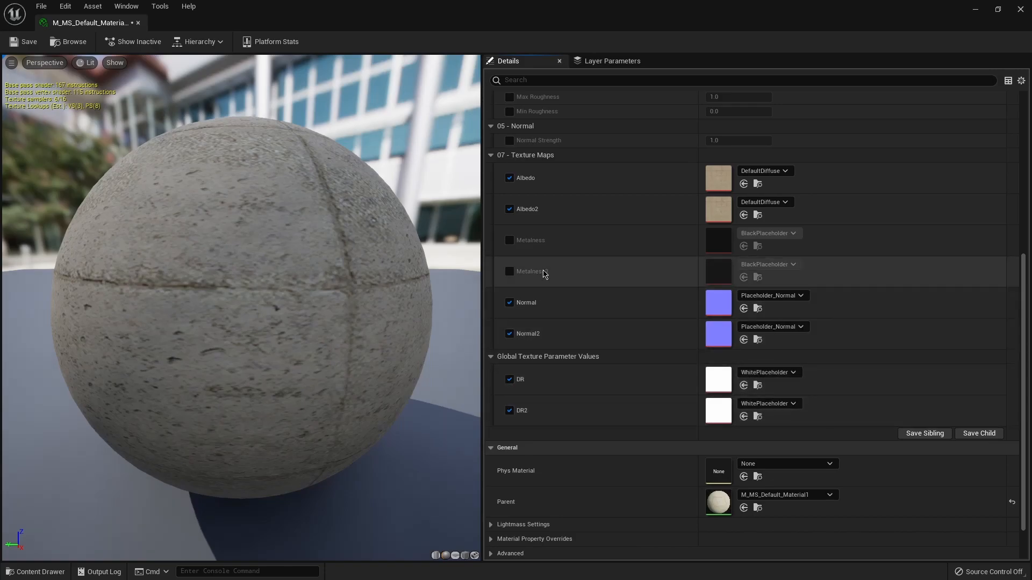
Step: Assign the Old Gravestone 4K D, N and DpR textures to Albedo, Normal and DR respectively
key("ctrl+space")
left_click_drag(294, 430, 725, 177)
left_click_drag(341, 429, 723, 301)
left_click_drag(388, 430, 720, 332)
left_click(328, 359)
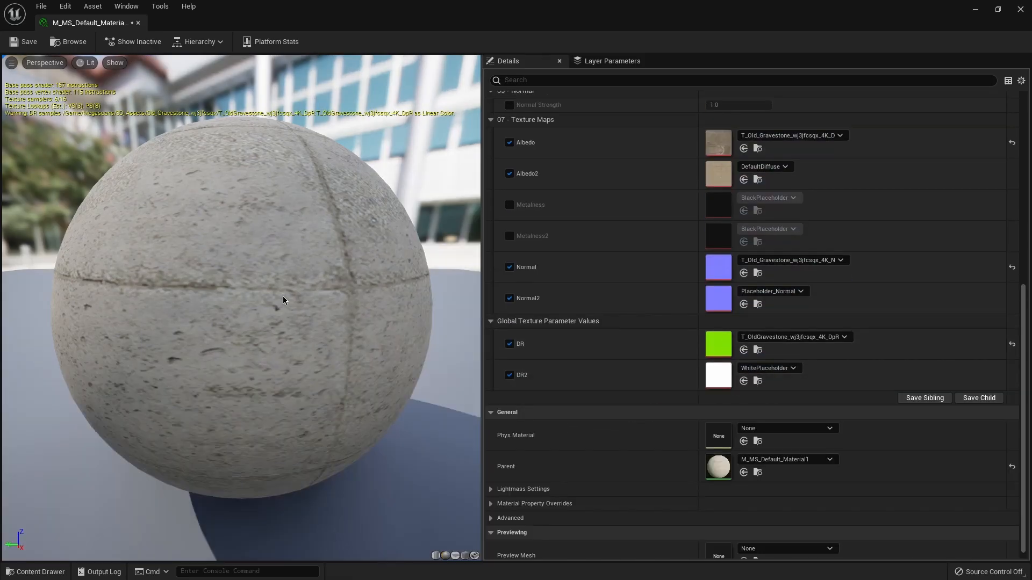
Step: Assign the D, N and ORDp textures from the Surfaces folder Mossy_Stone_tlidffur to Albedo2, Normal2 and DR2 respectively
key("ctrl+space")
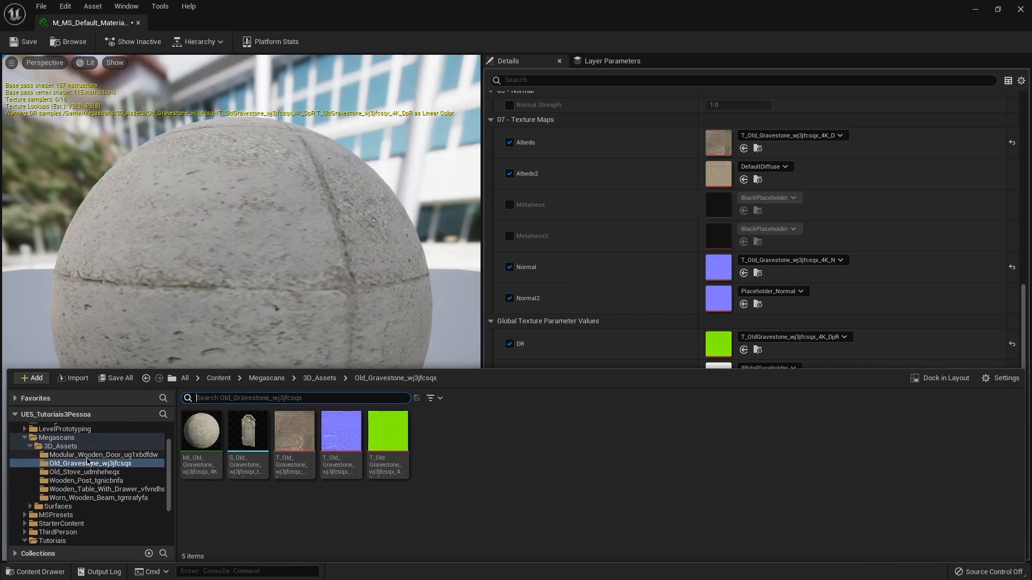
left_click(58, 506)
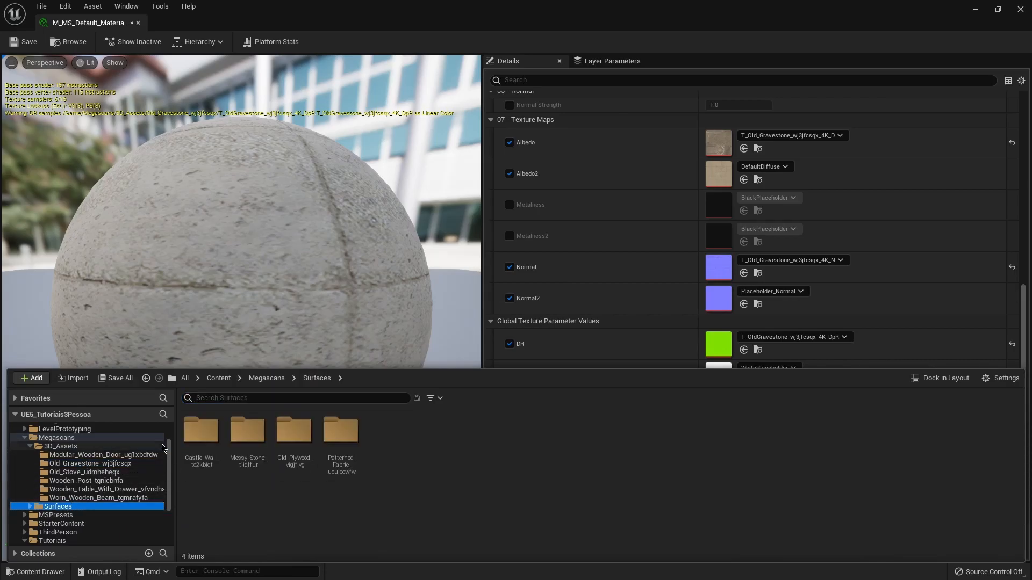
double_click(248, 432)
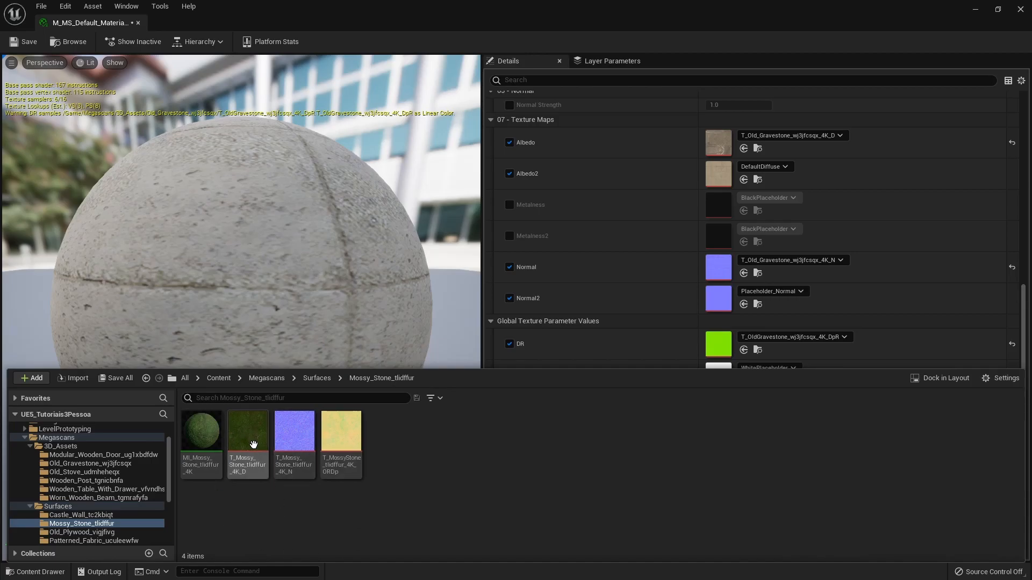
mouse_move(252, 433)
left_click_drag(252, 433, 727, 178)
mouse_move(289, 432)
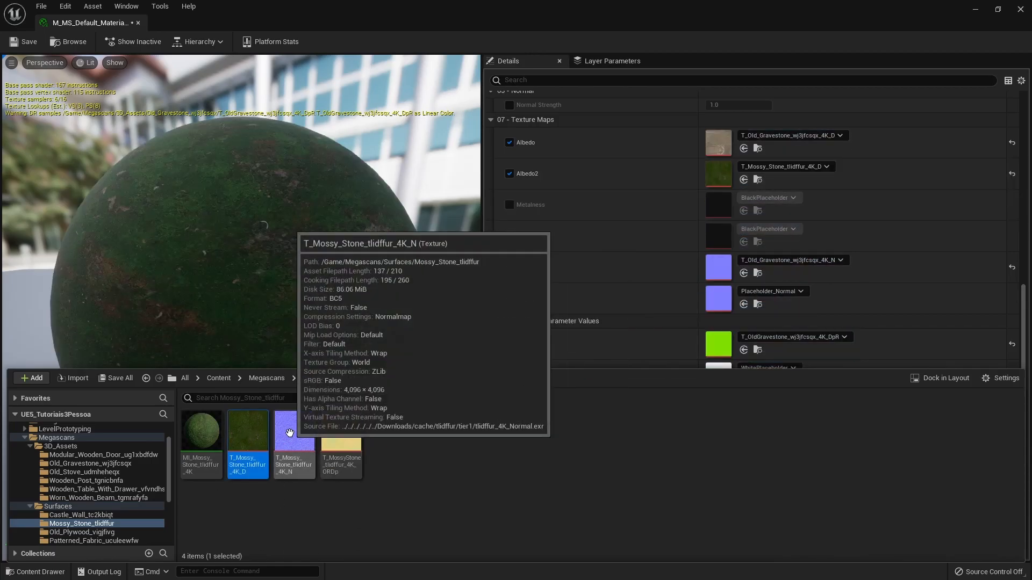
left_click_drag(290, 433, 719, 298)
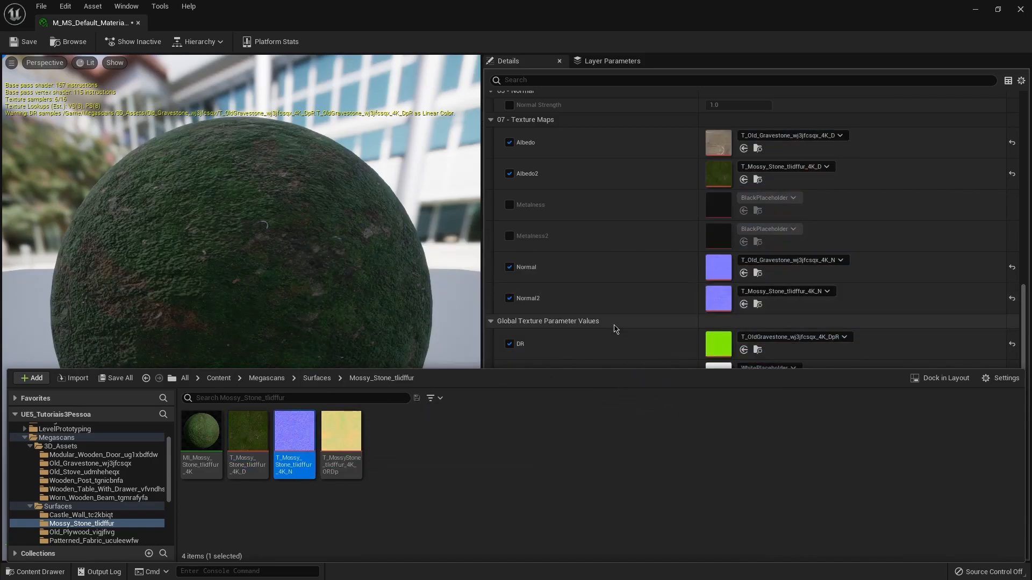
left_click_drag(342, 432, 722, 363)
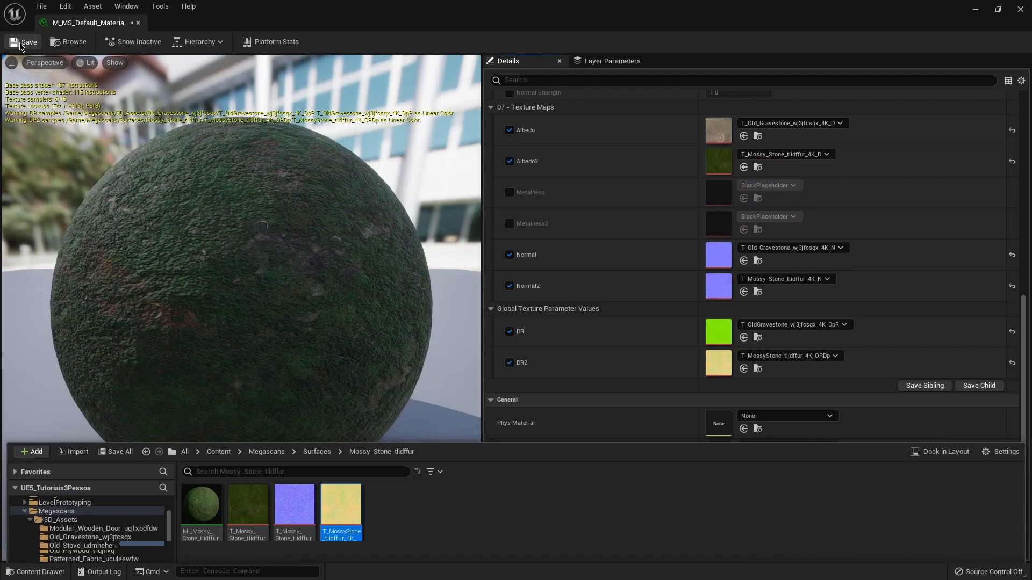